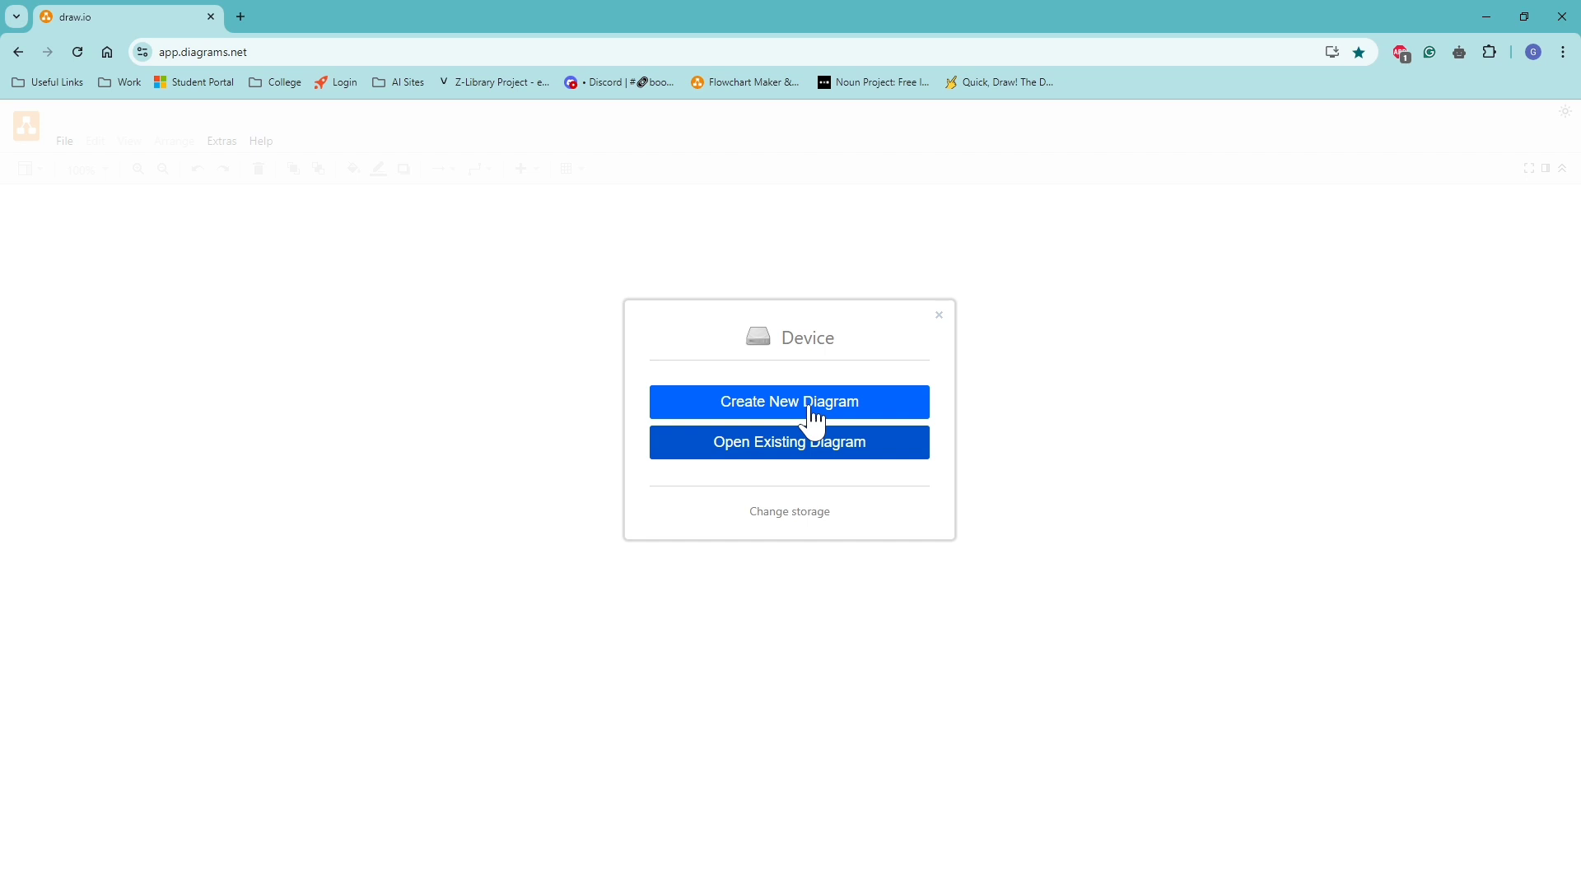
Create a new blank diagram and save it to the Desktop as Untitled Diagram.drawio.
{"action": "left_click", "coordinate": [813, 419]}
{"action": "left_click", "coordinate": [713, 397]}
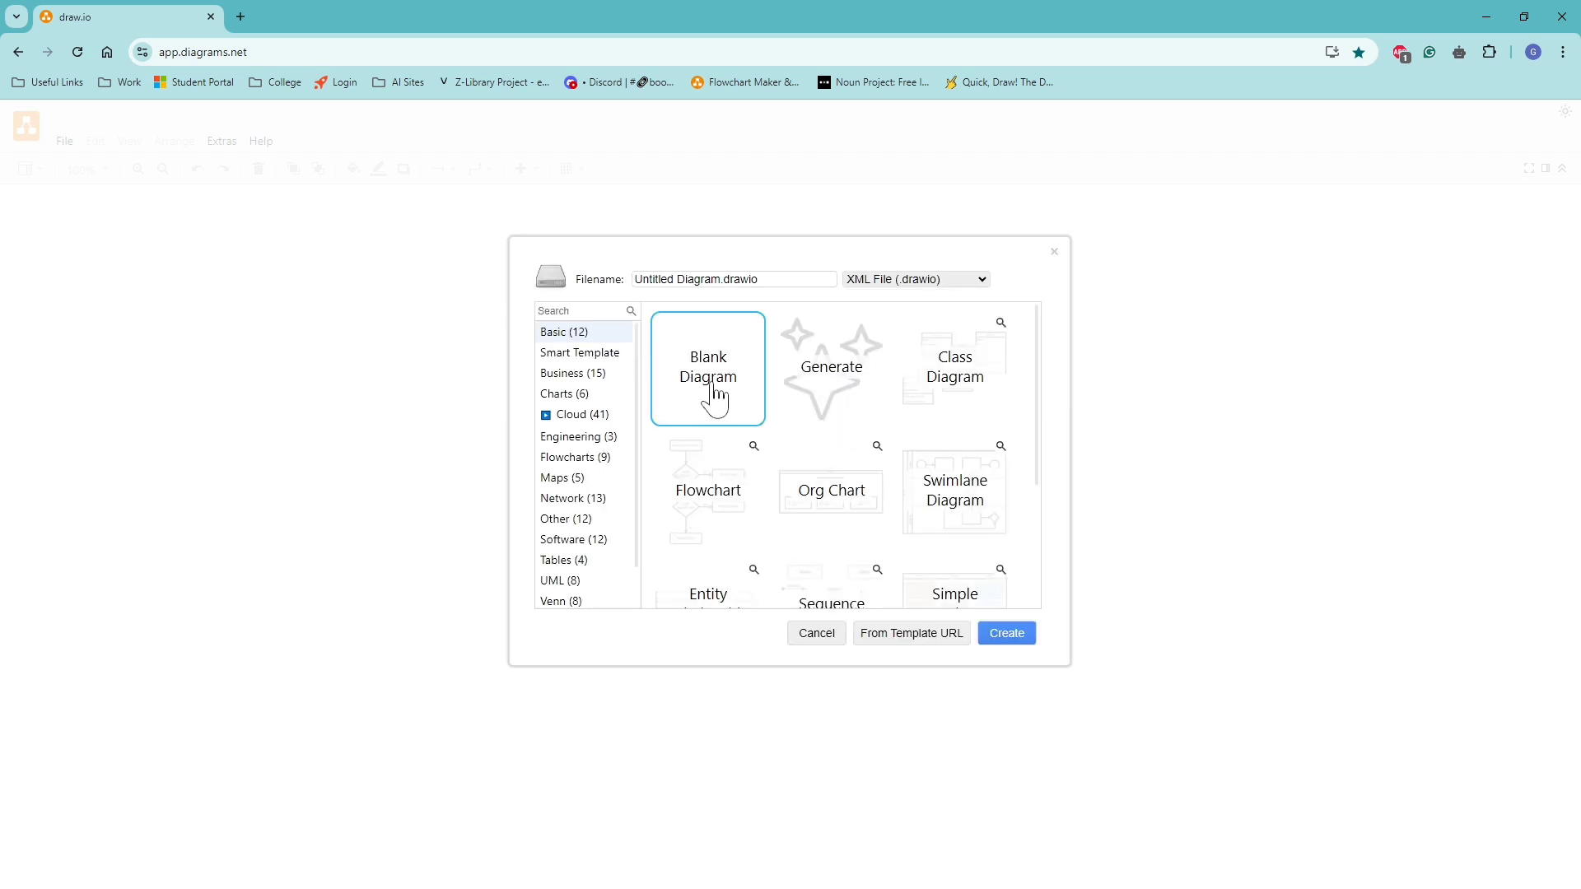
{"action": "left_click", "coordinate": [1006, 643]}
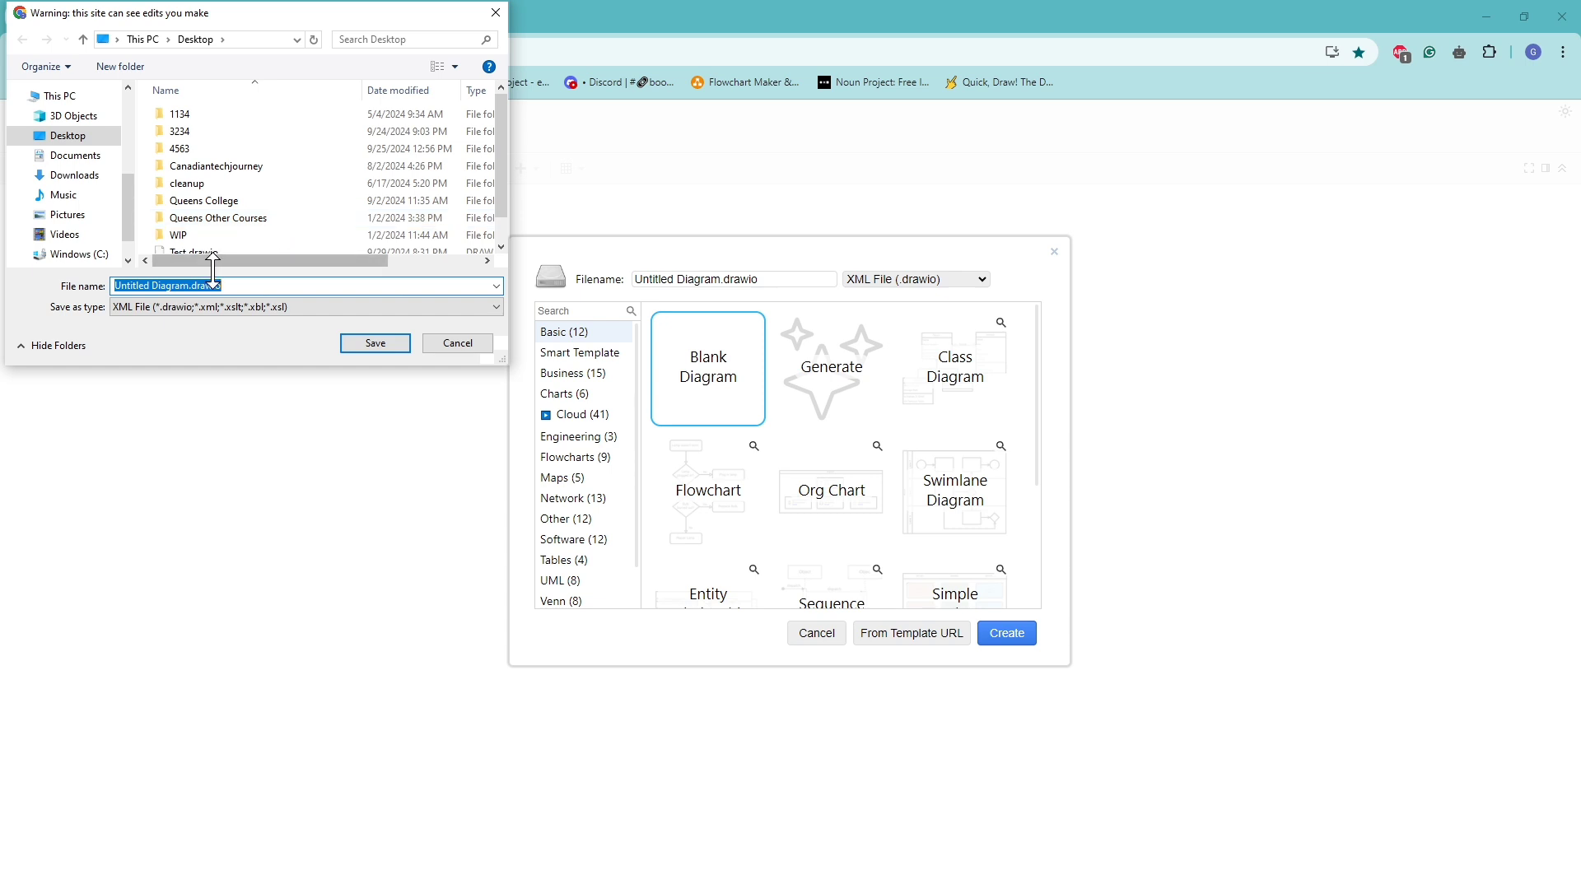
{"action": "left_click", "coordinate": [386, 350]}
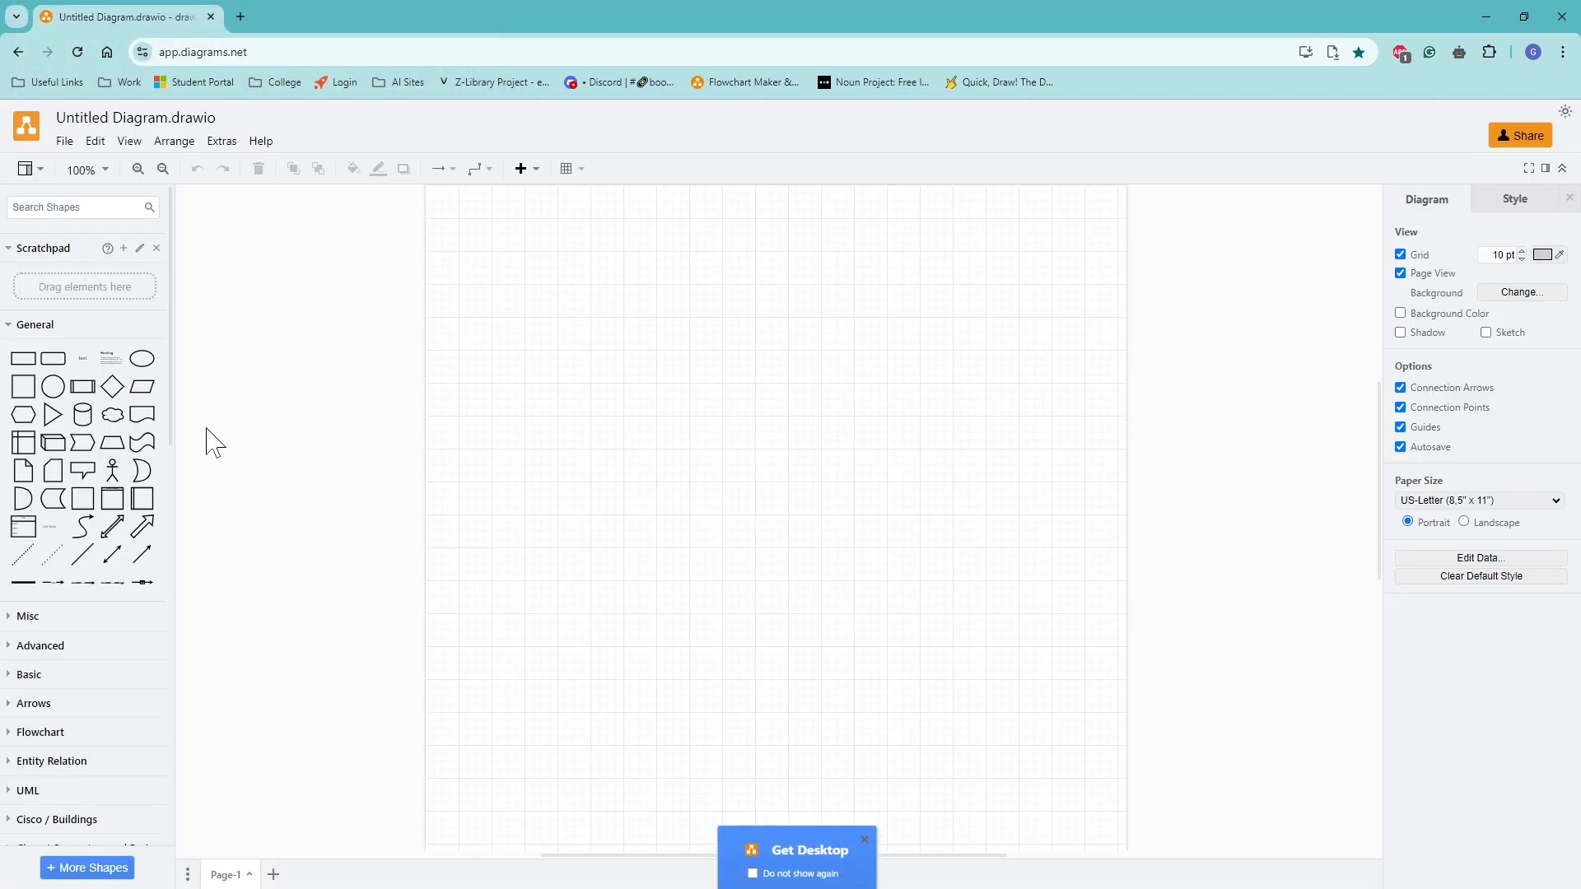
Examine the enabled and available shape libraries, especially the Cisco and Network sets, and apply the current library selection.
{"action": "scroll", "coordinate": [66, 712], "scroll_direction": "down", "scroll_amount": 4}
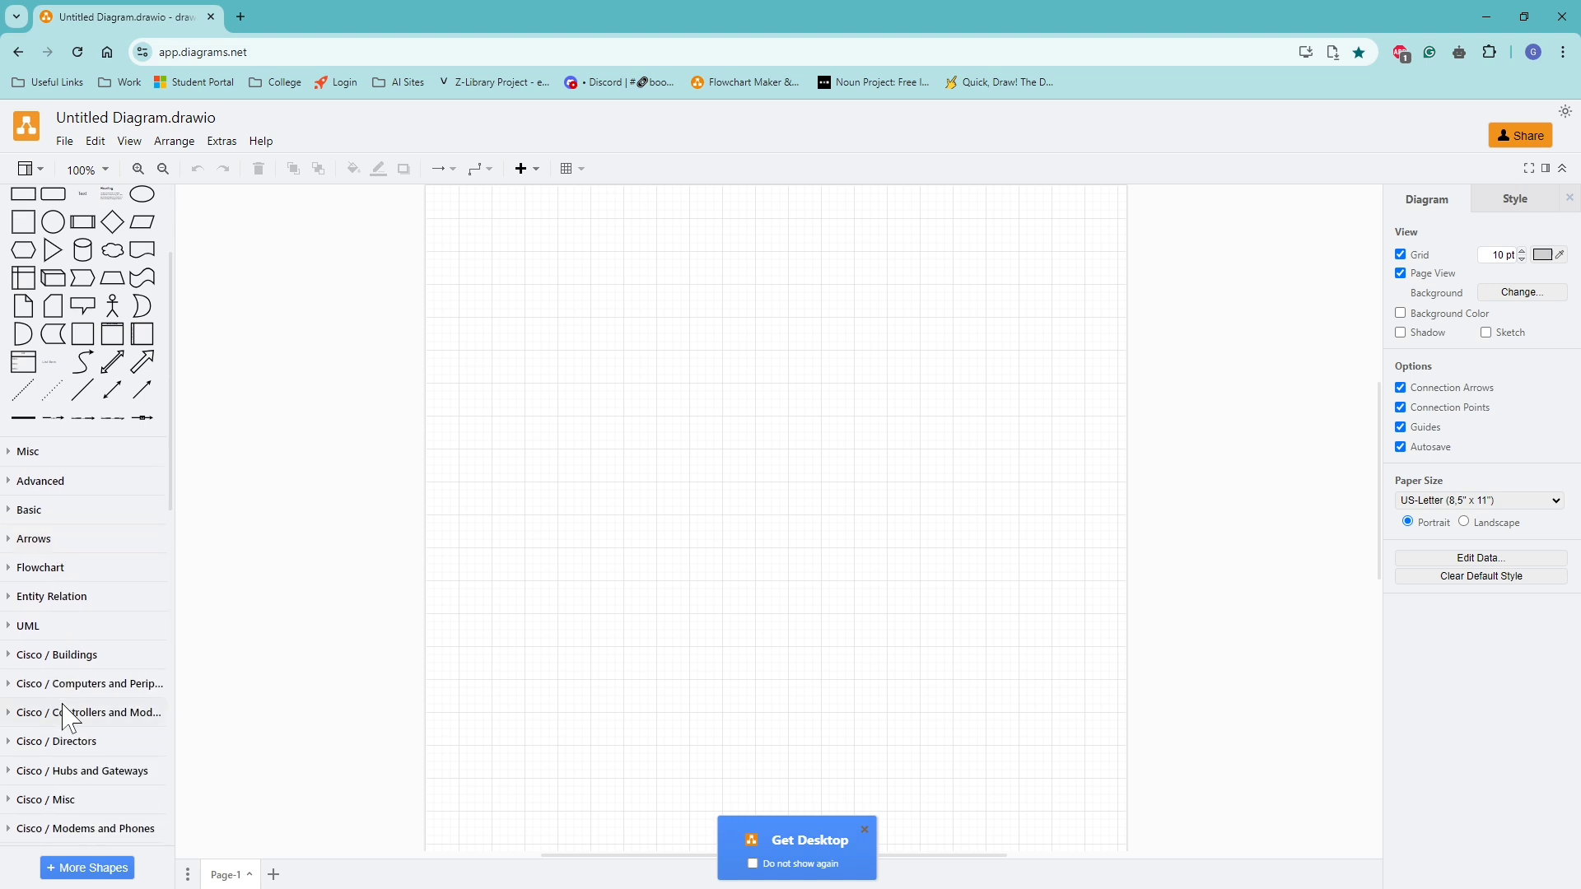
{"action": "scroll", "coordinate": [89, 718], "scroll_direction": "down", "scroll_amount": 2}
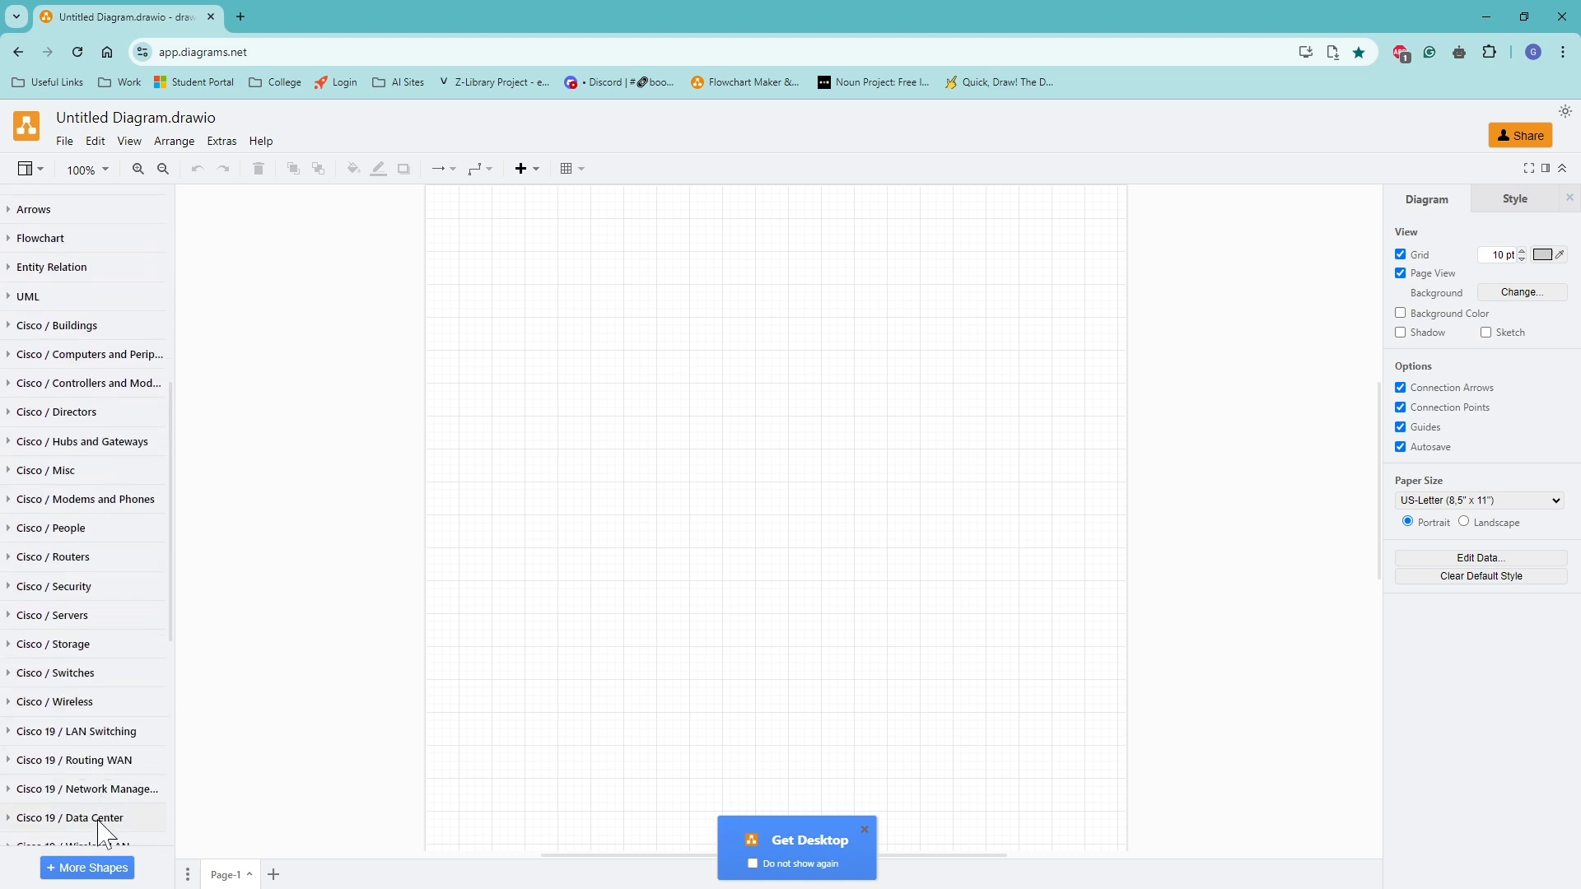
{"action": "left_click", "coordinate": [89, 867]}
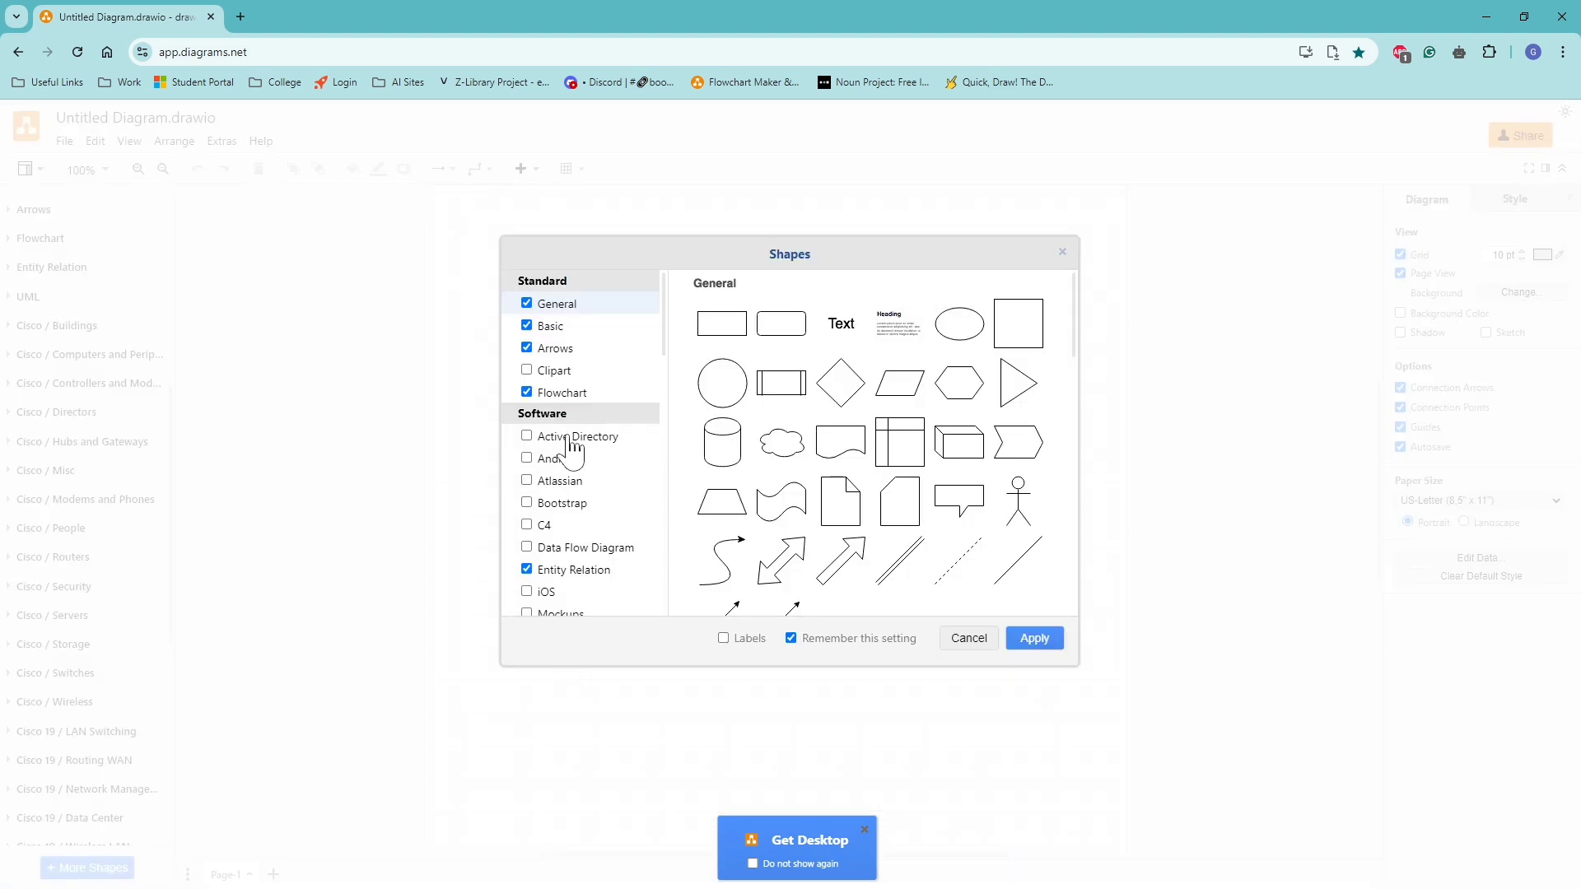
{"action": "scroll", "coordinate": [560, 510], "scroll_direction": "down", "scroll_amount": 3}
{"action": "scroll", "coordinate": [563, 519], "scroll_direction": "down", "scroll_amount": 2}
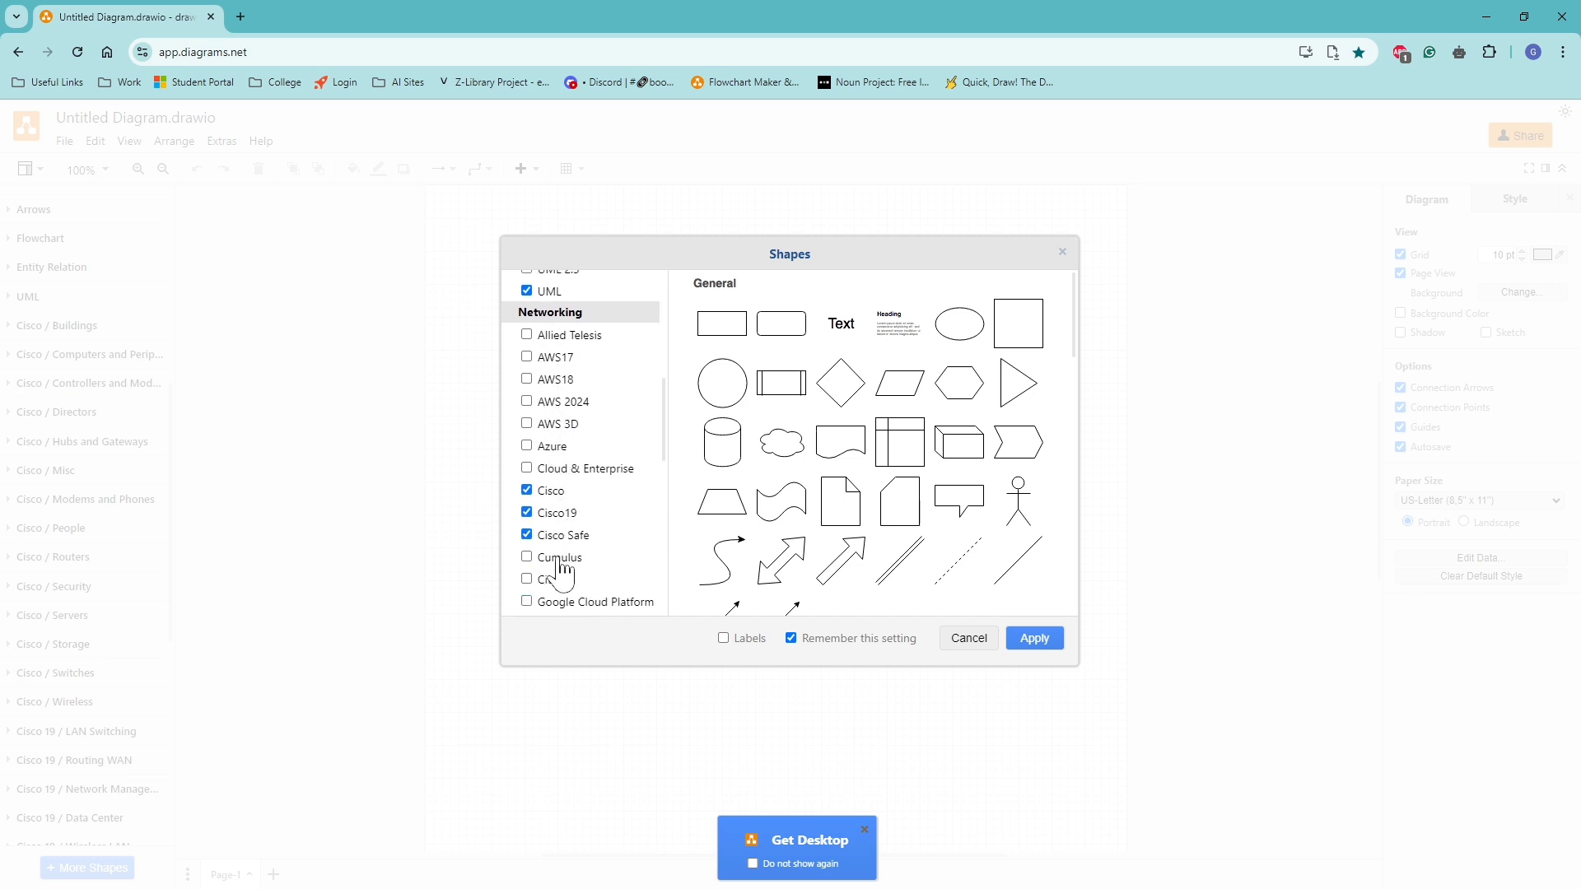
{"action": "scroll", "coordinate": [562, 568], "scroll_direction": "down", "scroll_amount": 2}
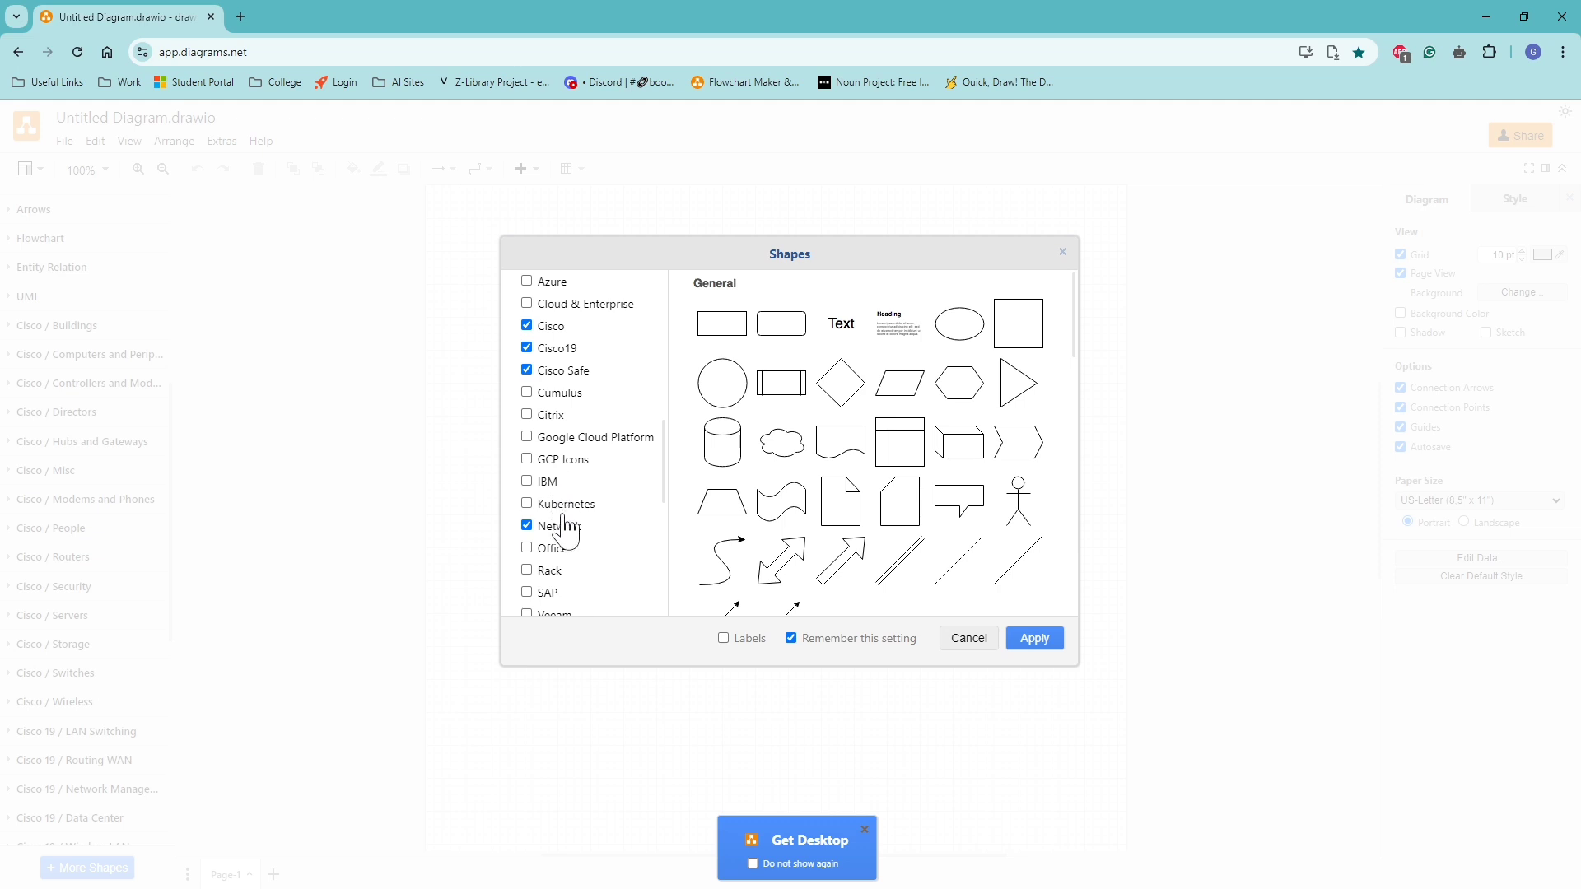
{"action": "scroll", "coordinate": [576, 525], "scroll_direction": "down", "scroll_amount": 3}
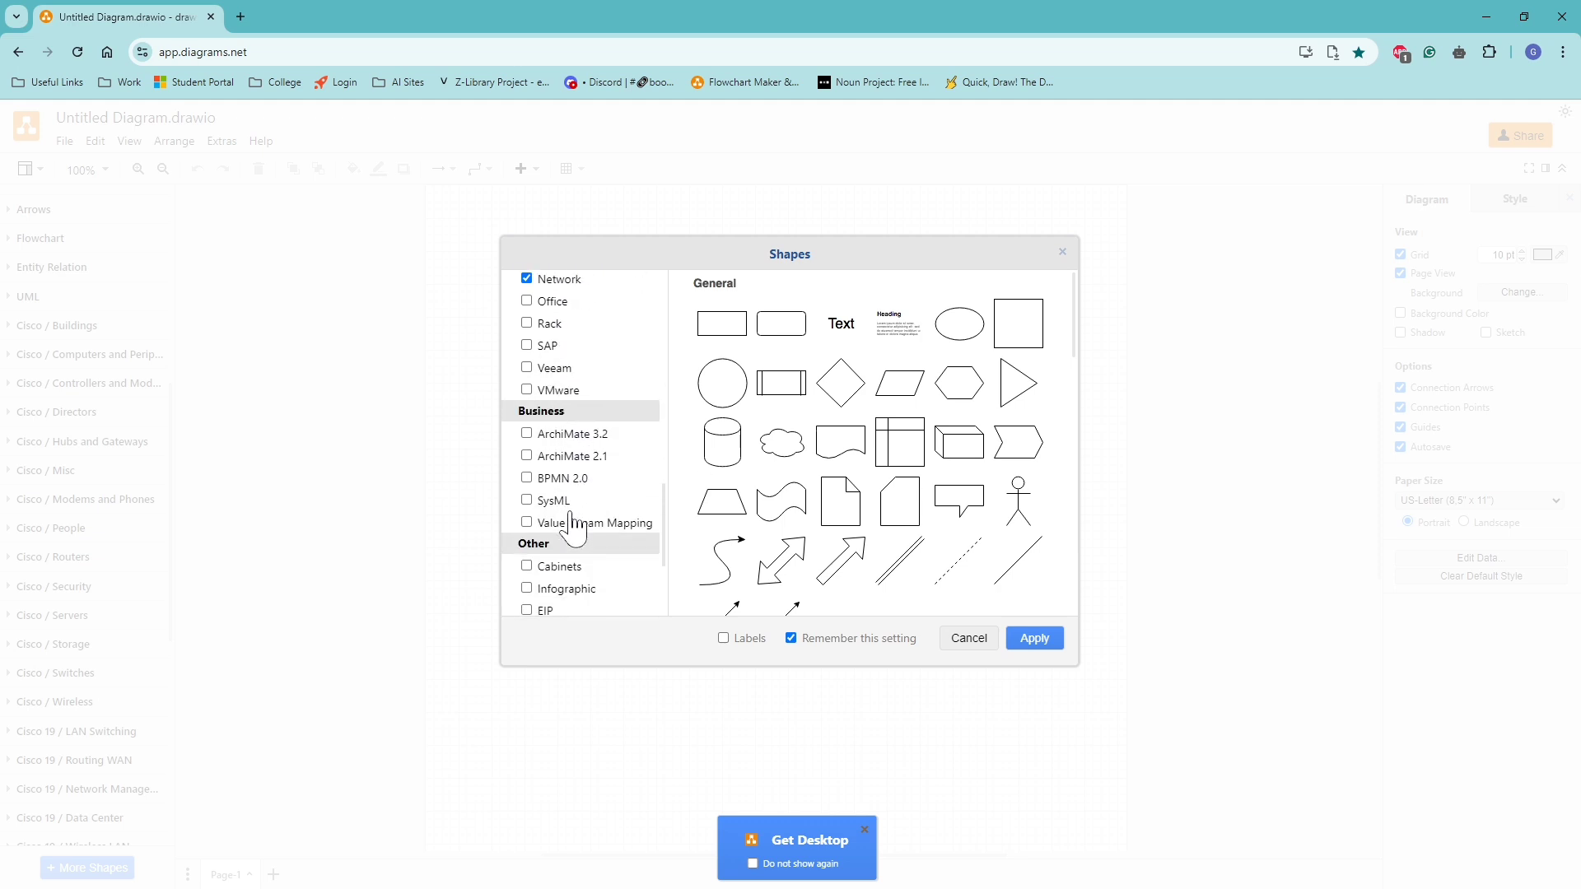
{"action": "scroll", "coordinate": [589, 502], "scroll_direction": "down", "scroll_amount": 2}
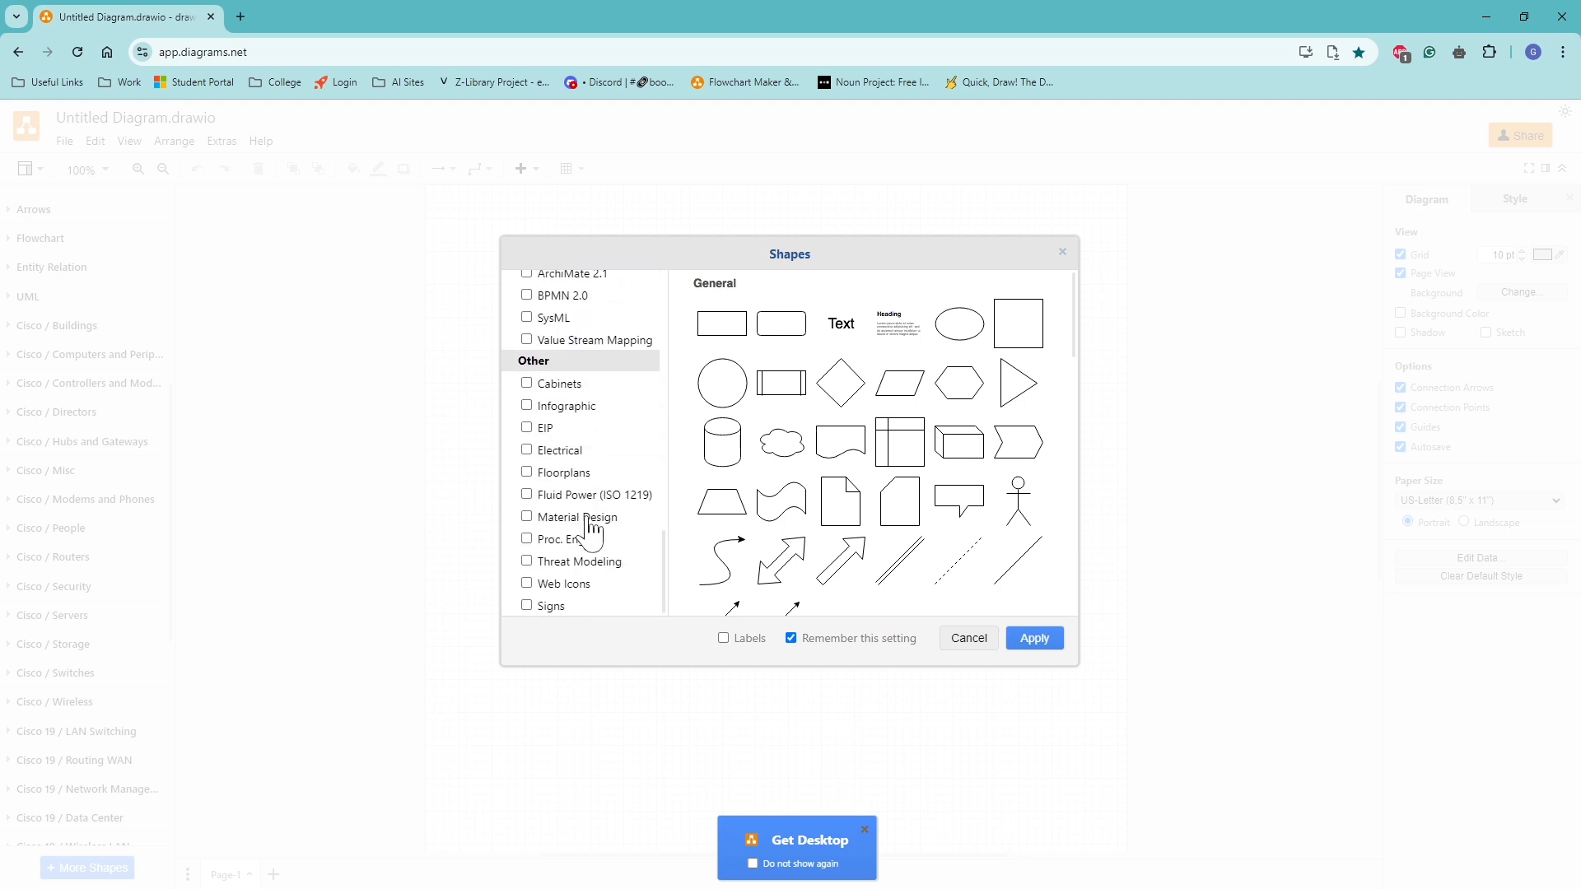
{"action": "left_click", "coordinate": [1030, 642]}
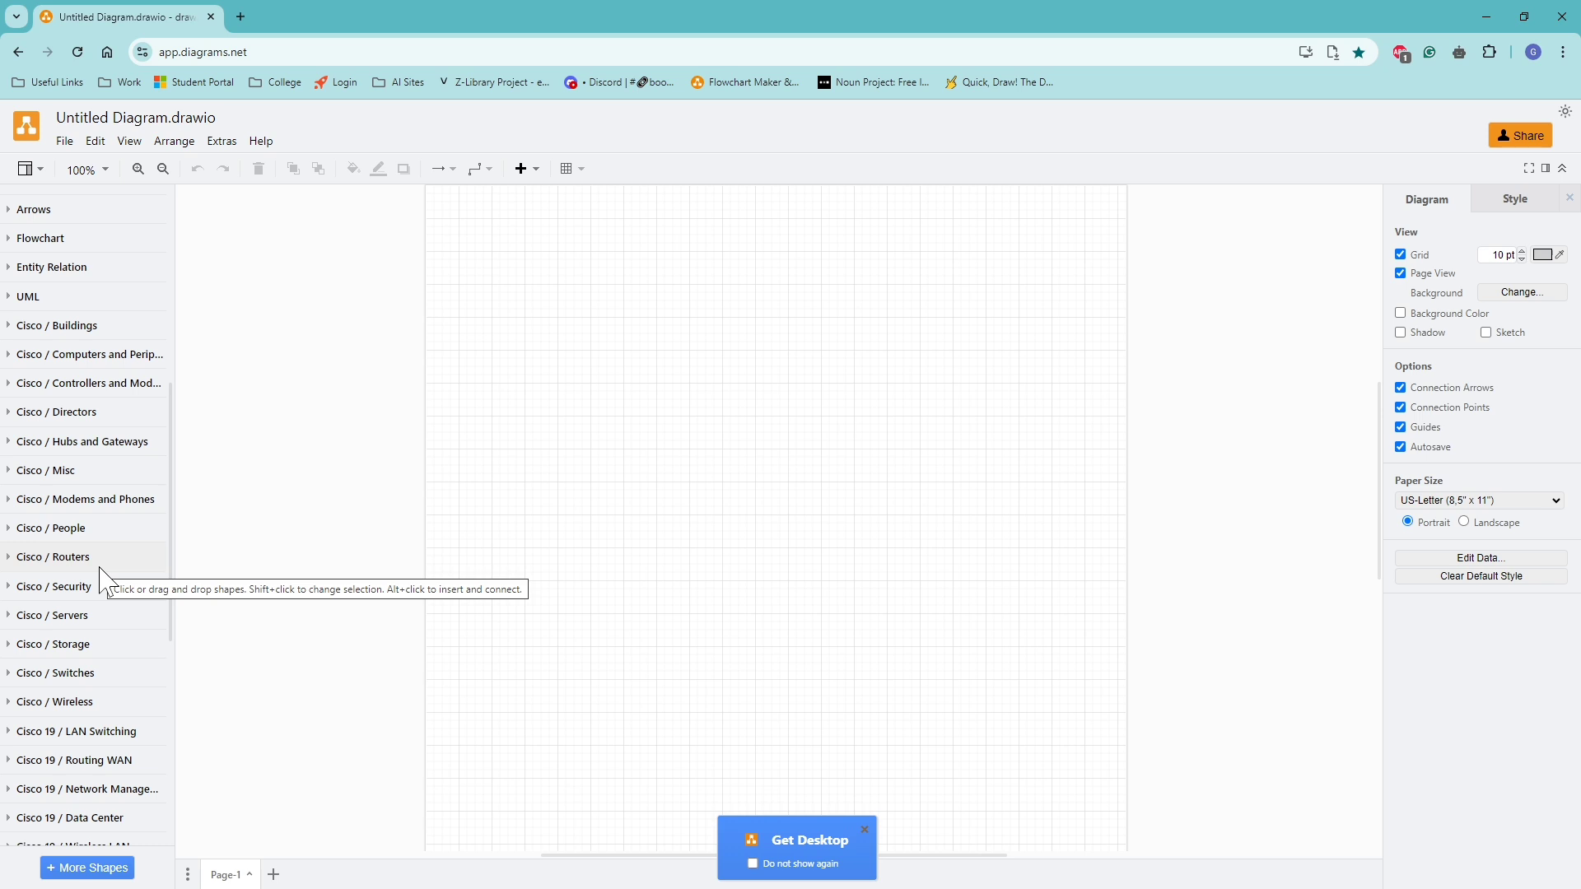
Place a cloud from the Network shapes near the top centre of the page and enlarge it to nearly twice its width.
{"action": "scroll", "coordinate": [97, 769], "scroll_direction": "down", "scroll_amount": 5}
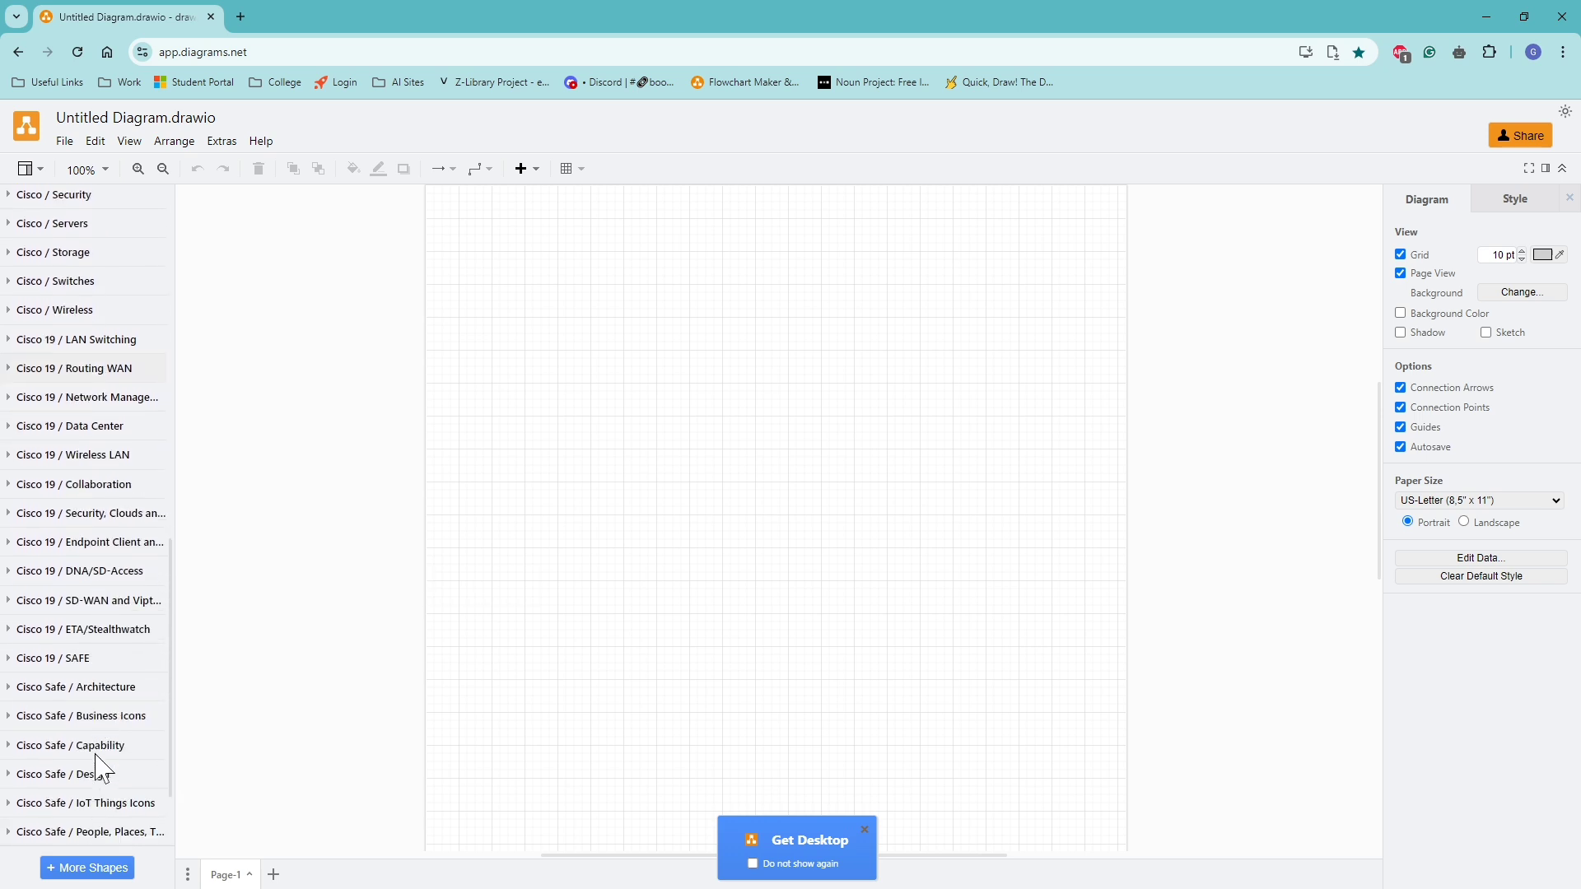
{"action": "scroll", "coordinate": [98, 769], "scroll_direction": "down", "scroll_amount": 2}
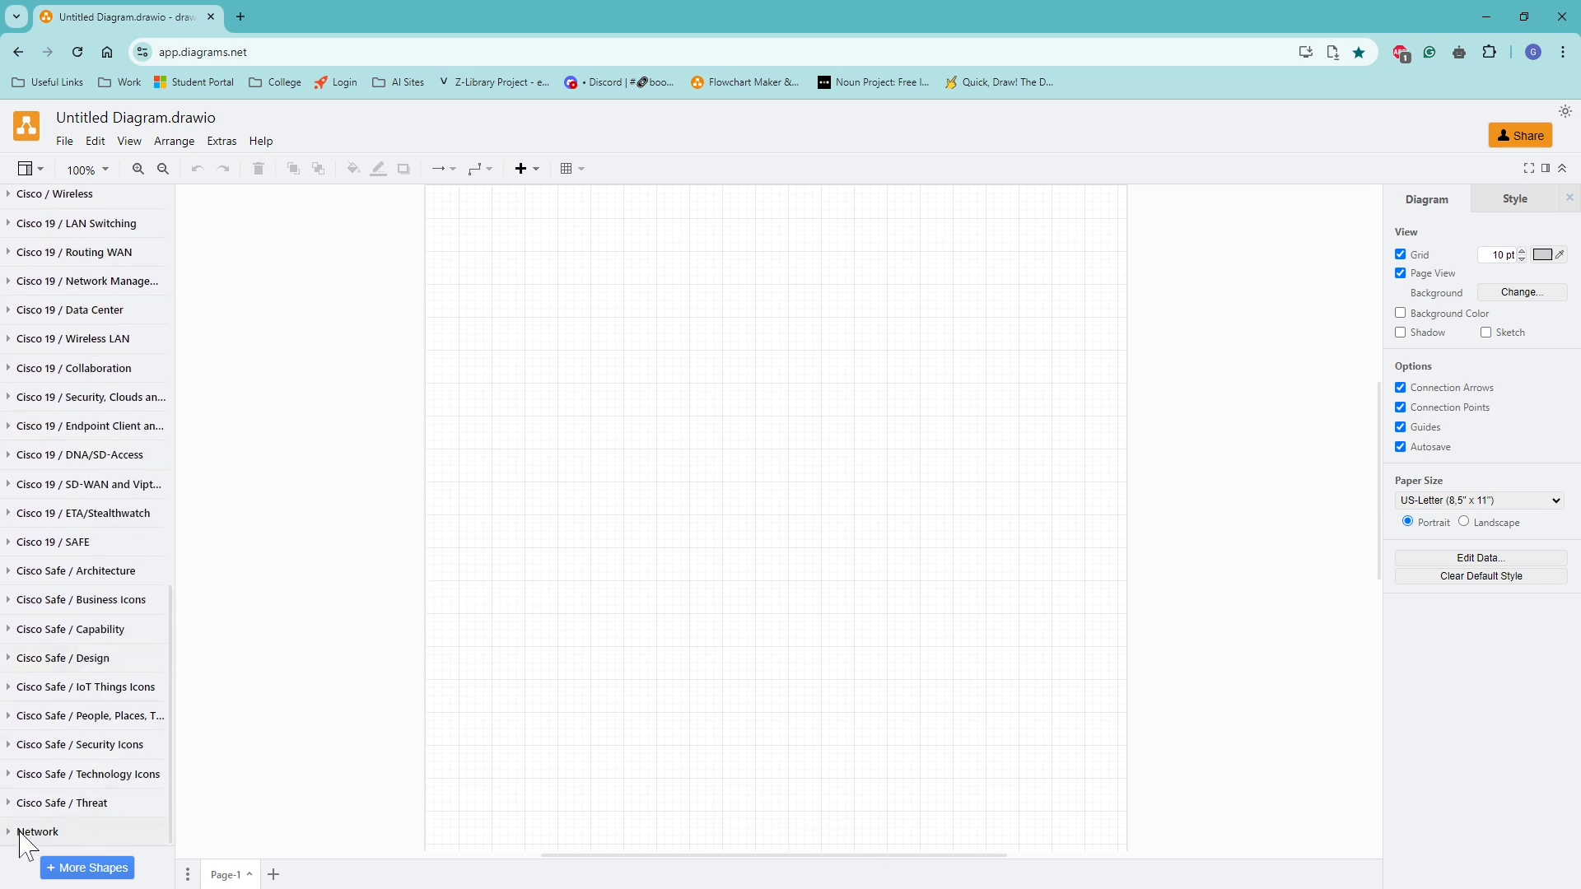
{"action": "scroll", "coordinate": [74, 774], "scroll_direction": "down", "scroll_amount": 3}
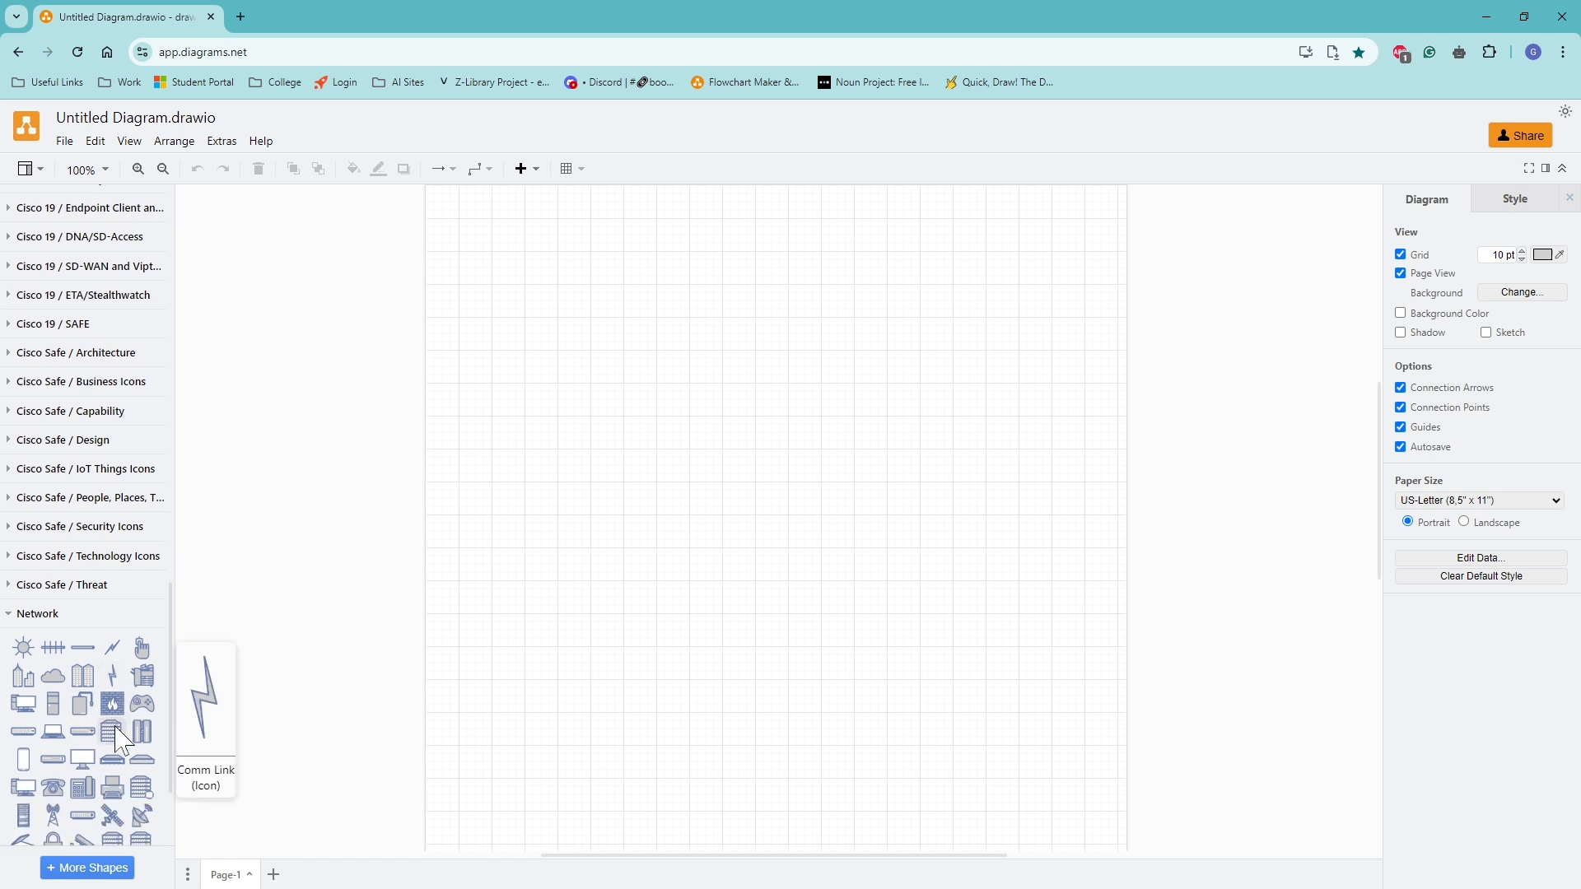
{"action": "left_click_drag", "start_coordinate": [49, 654], "coordinate": [708, 230]}
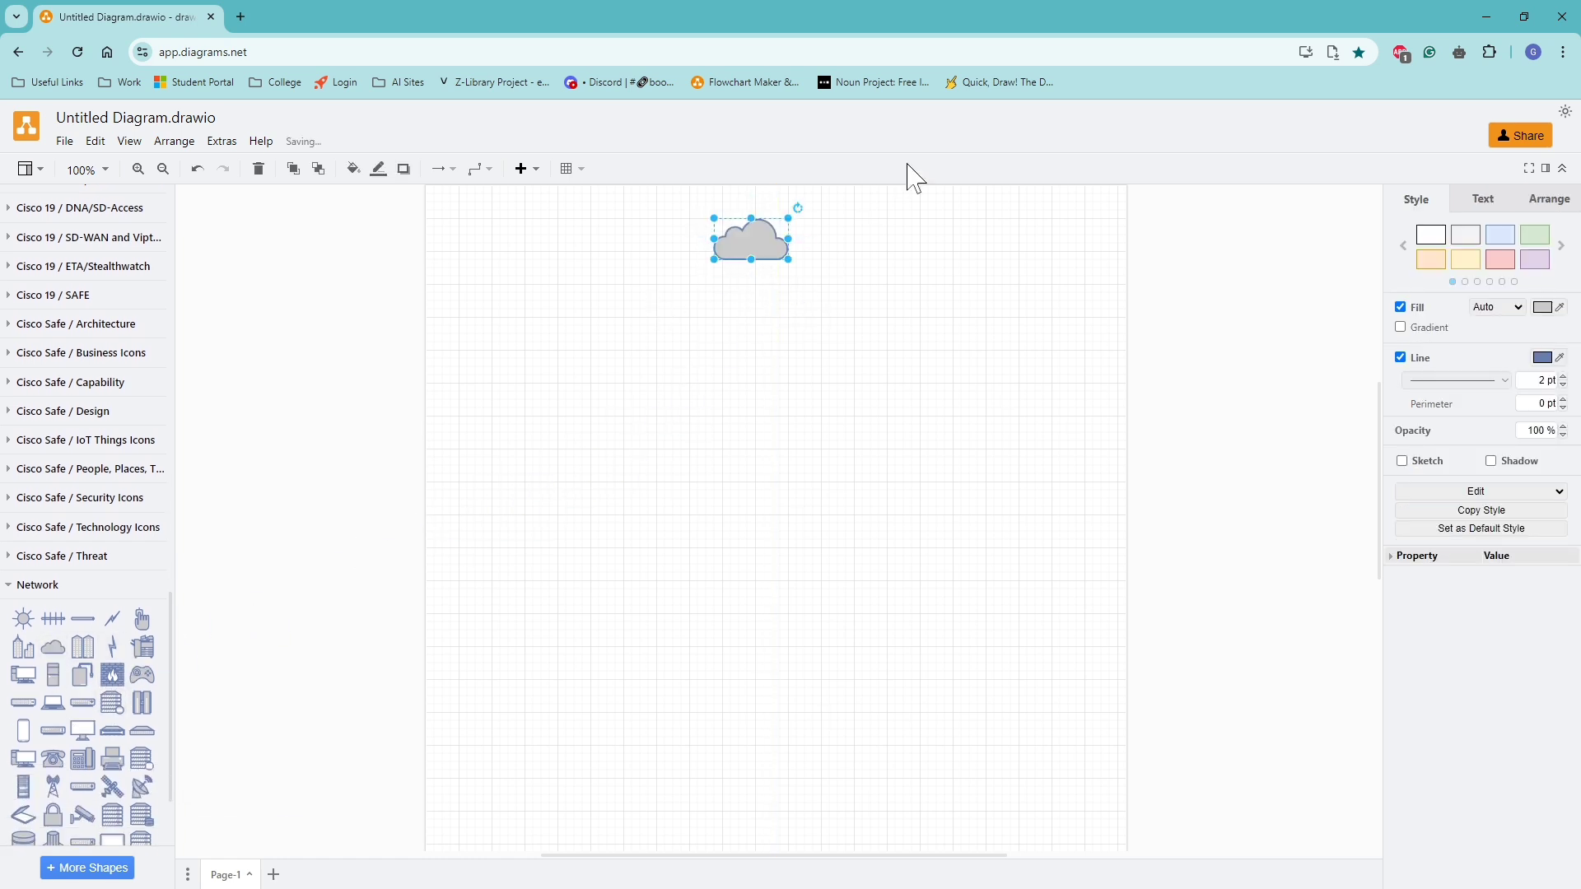
{"action": "left_click_drag", "start_coordinate": [788, 259], "coordinate": [854, 309]}
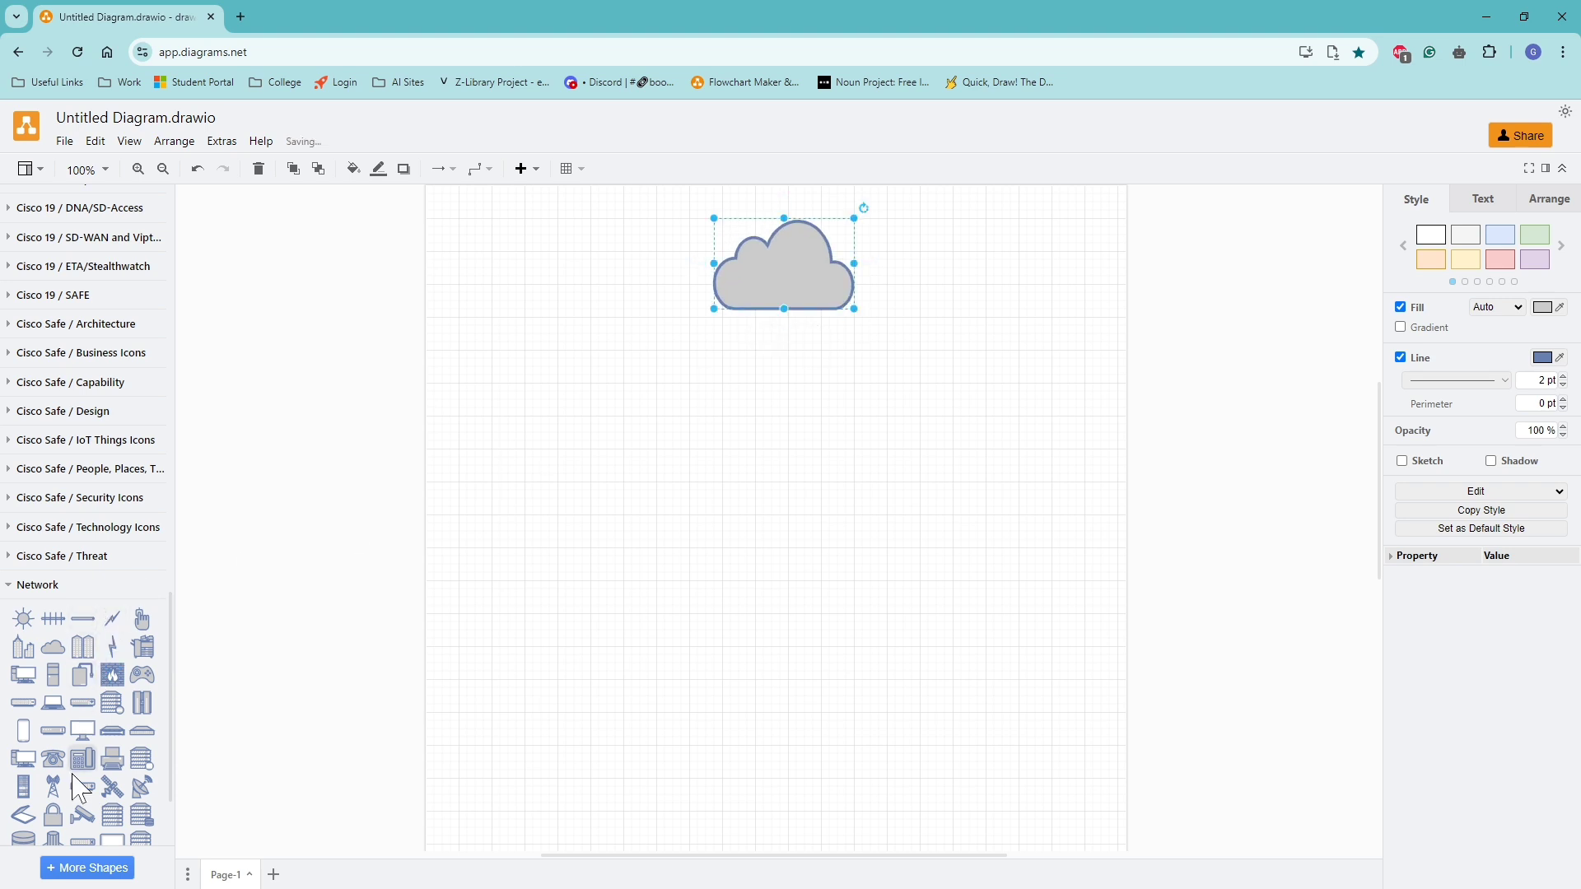
Place a round router from the Cisco 19 / Routing WAN shapes just below the cloud.
{"action": "scroll", "coordinate": [222, 787], "scroll_direction": "down", "scroll_amount": 1}
{"action": "scroll", "coordinate": [72, 668], "scroll_direction": "up", "scroll_amount": 4}
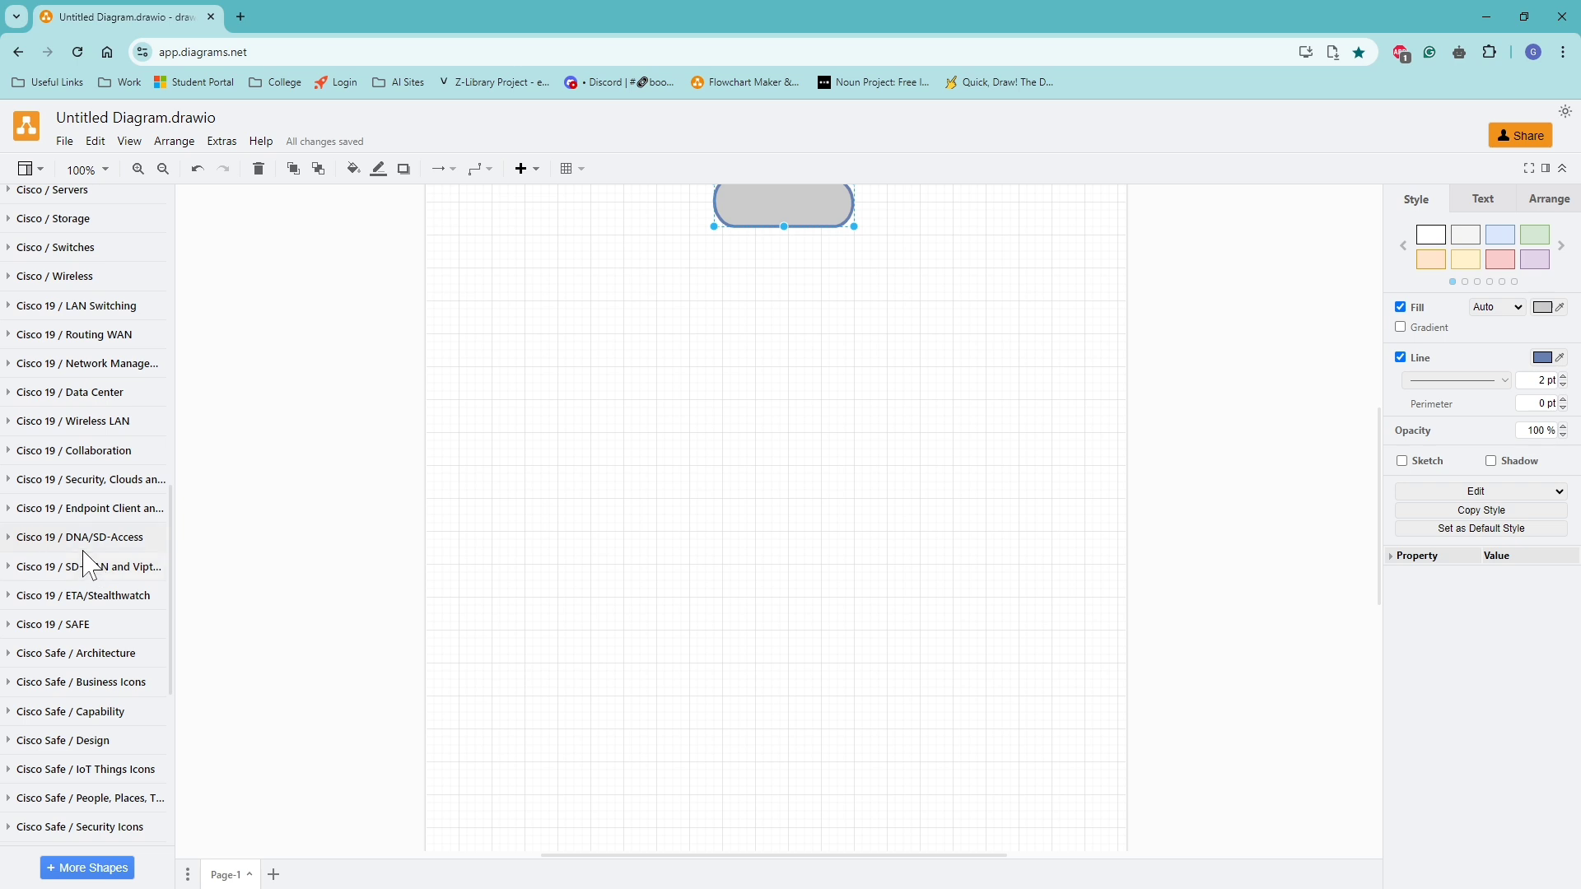
{"action": "scroll", "coordinate": [89, 563], "scroll_direction": "up", "scroll_amount": 1}
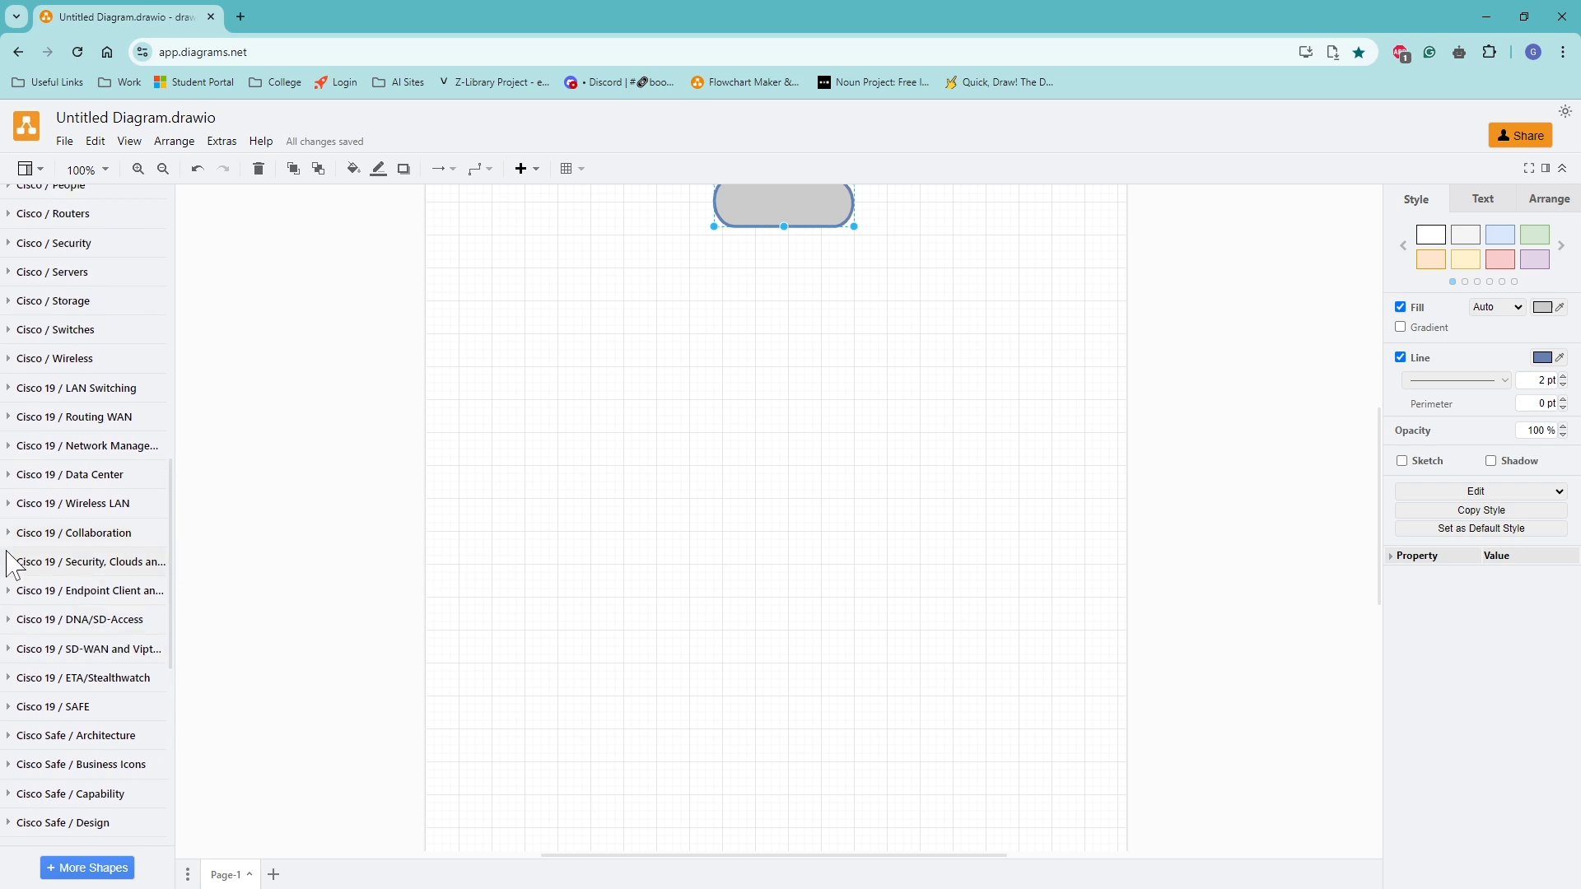
{"action": "left_click", "coordinate": [17, 564]}
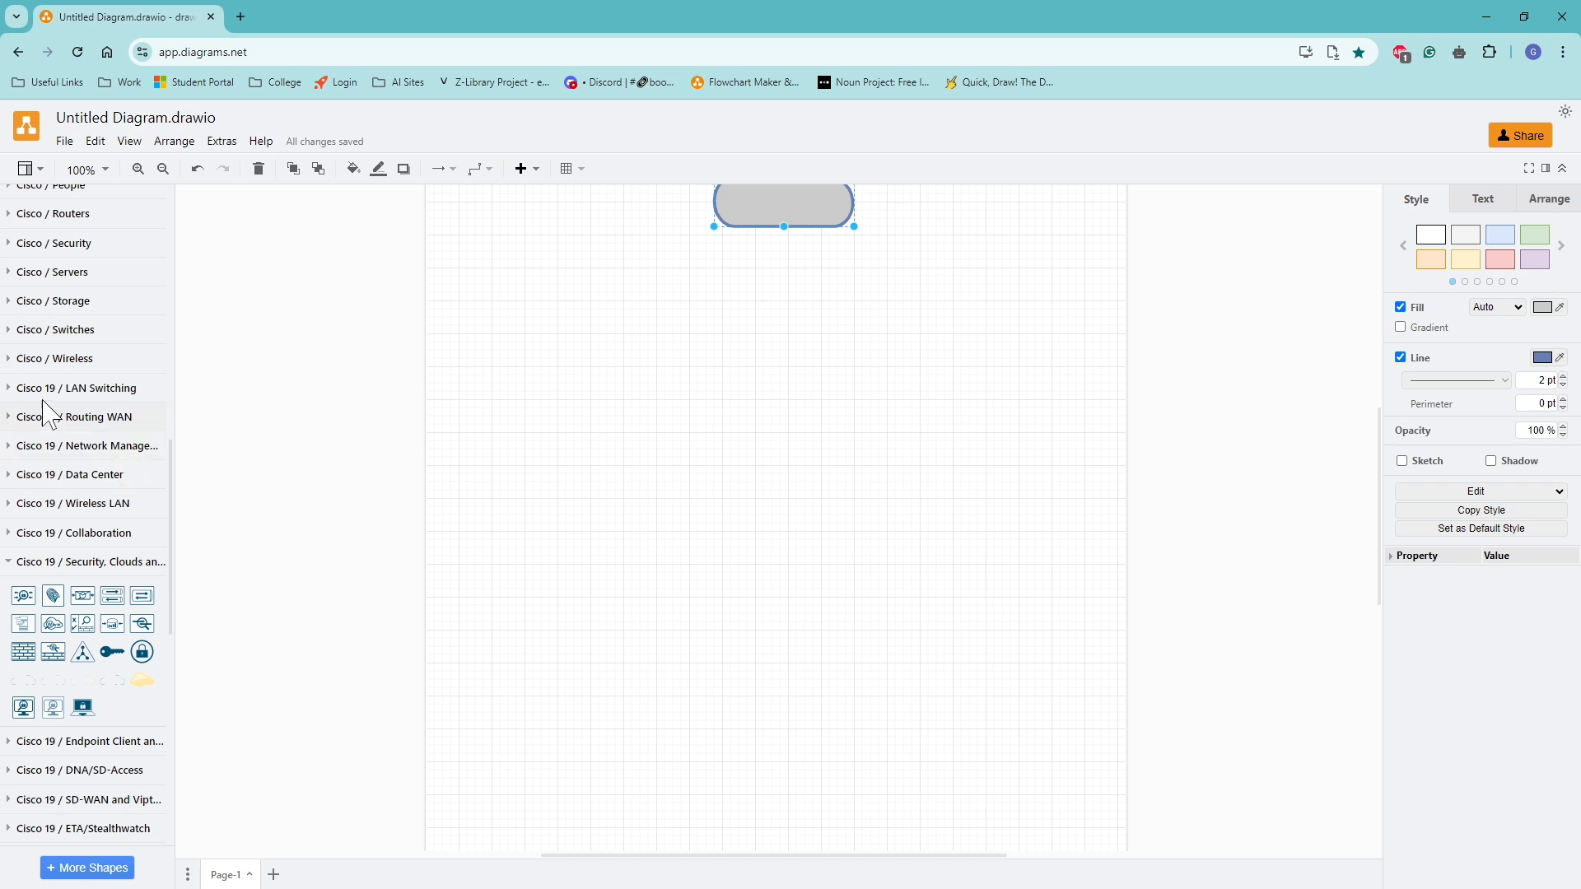
{"action": "scroll", "coordinate": [50, 432], "scroll_direction": "up", "scroll_amount": 3}
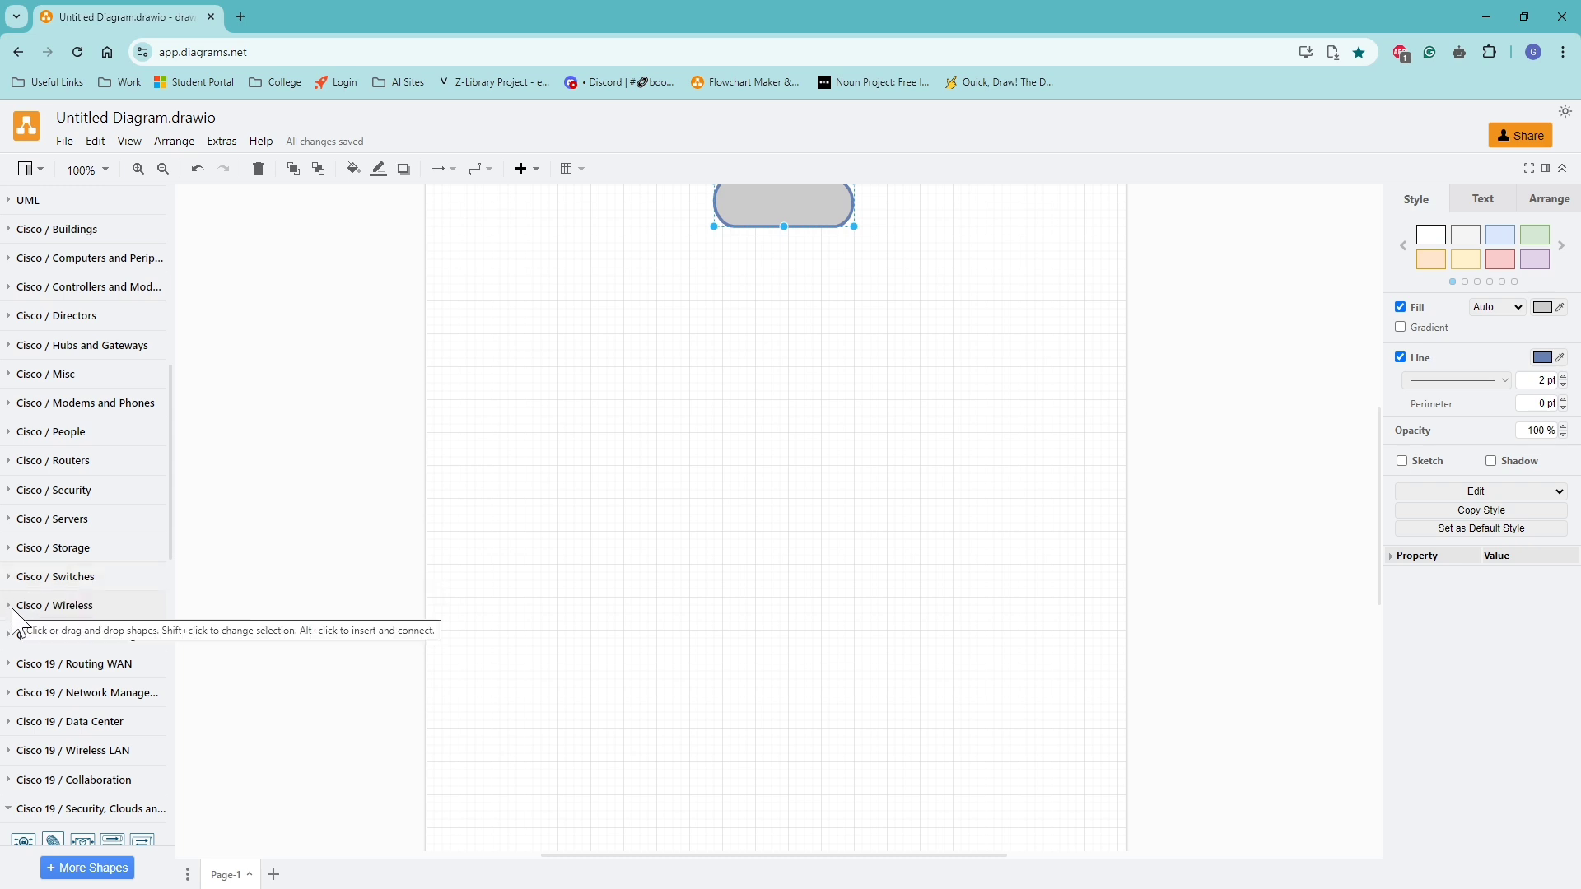
{"action": "left_click", "coordinate": [11, 671]}
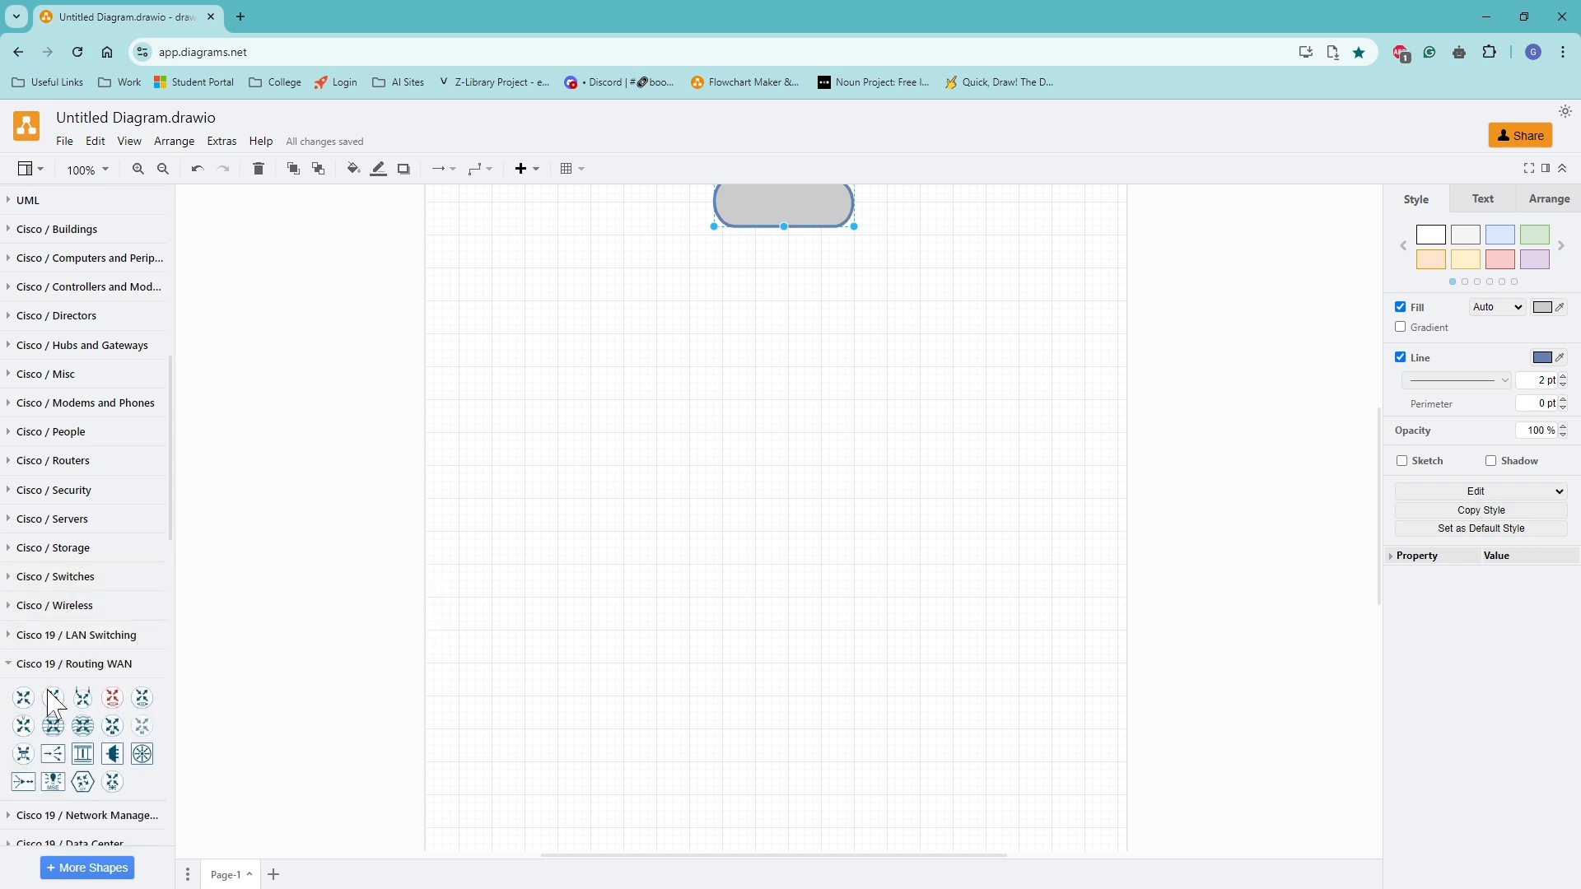
{"action": "left_click_drag", "start_coordinate": [114, 694], "coordinate": [758, 281]}
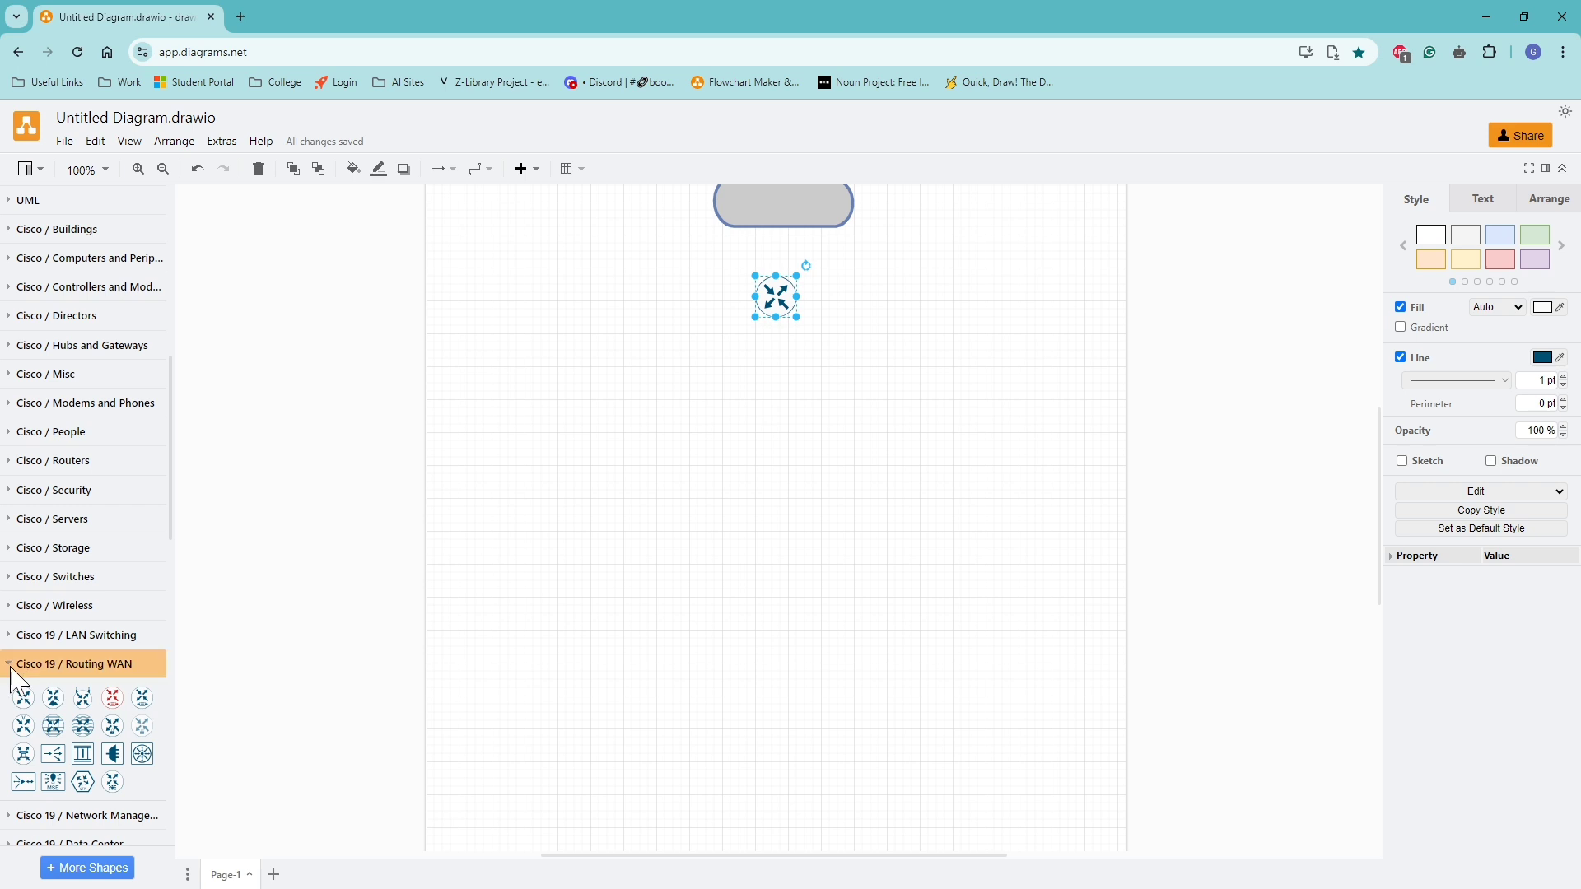
Place two L3 Switch shapes from Cisco 19 / LAN Switching side by side below the router, and a basic switch under the left one.
{"action": "left_click", "coordinate": [23, 665]}
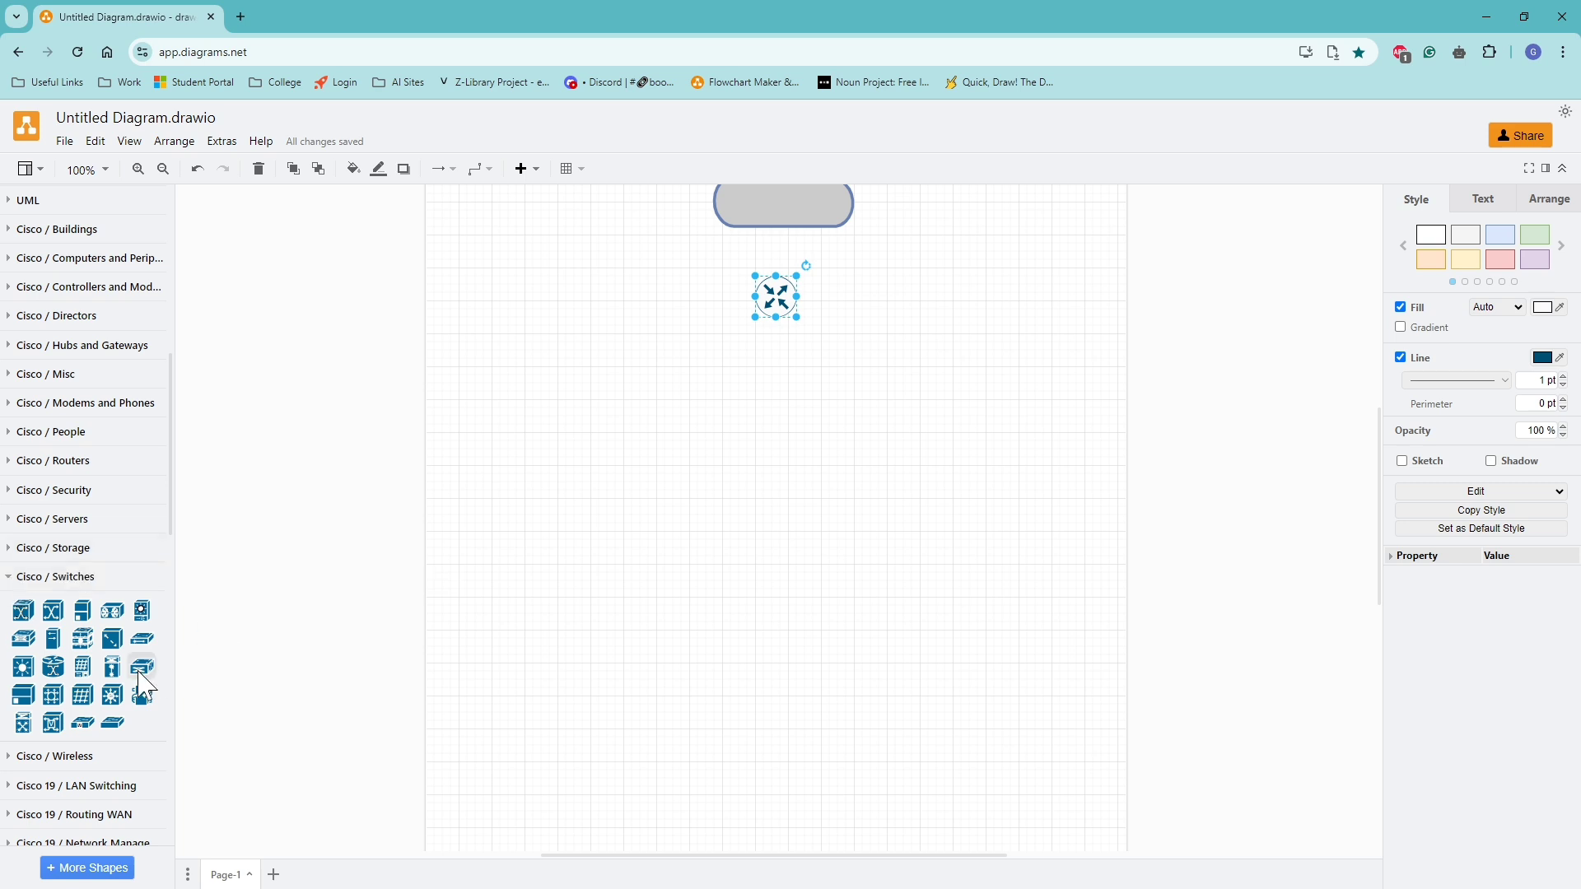
{"action": "mouse_move", "coordinate": [140, 674]}
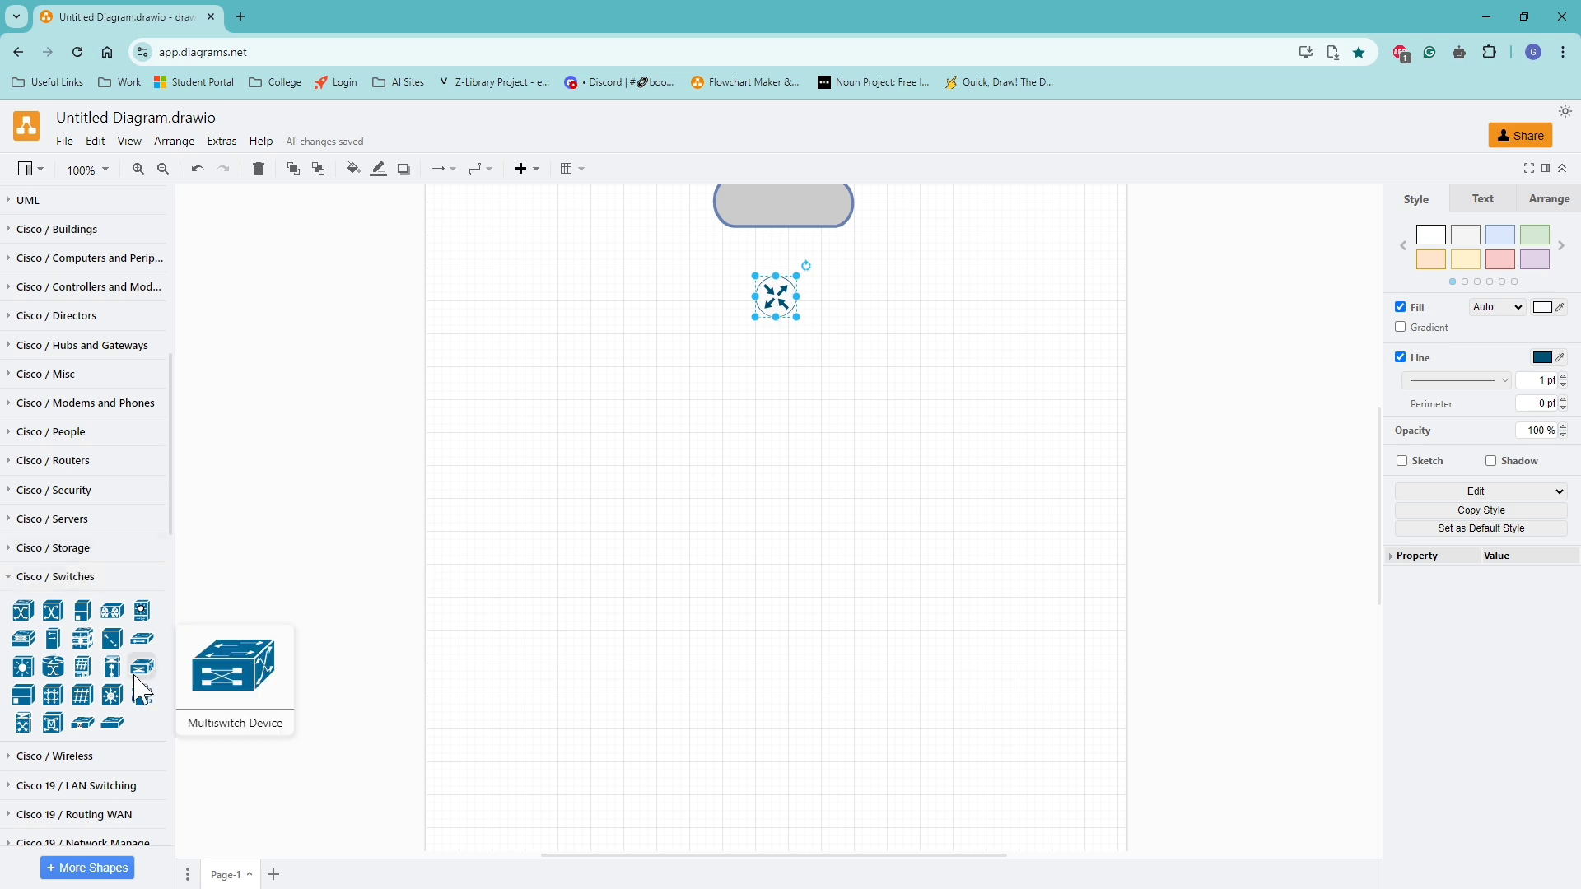
{"action": "scroll", "coordinate": [88, 700], "scroll_direction": "down", "scroll_amount": 1}
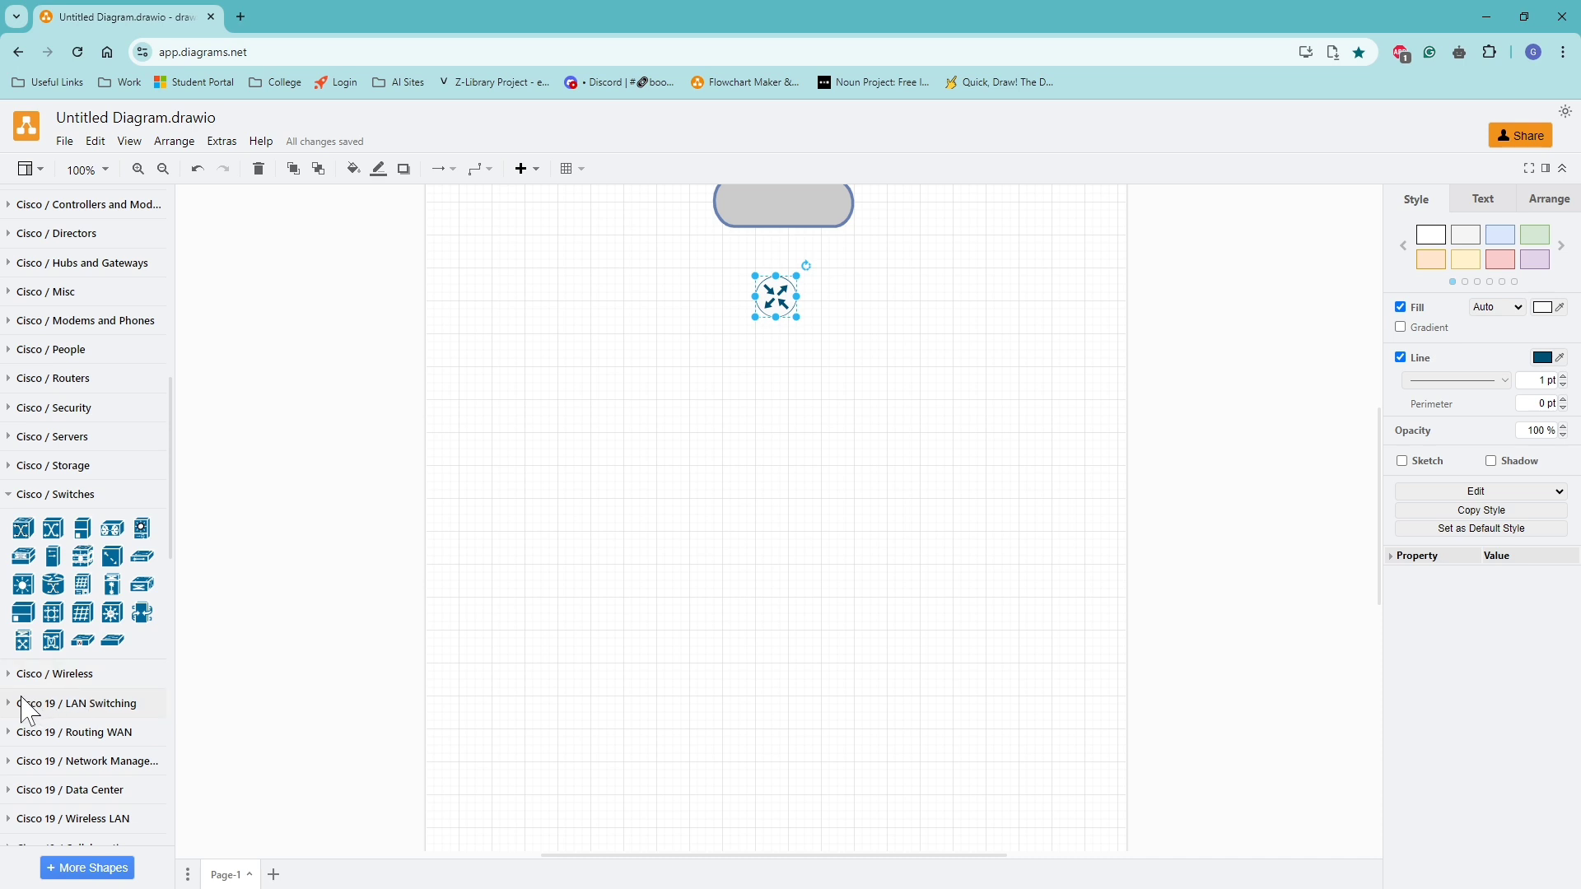
{"action": "left_click", "coordinate": [14, 704]}
{"action": "scroll", "coordinate": [82, 732], "scroll_direction": "down", "scroll_amount": 1}
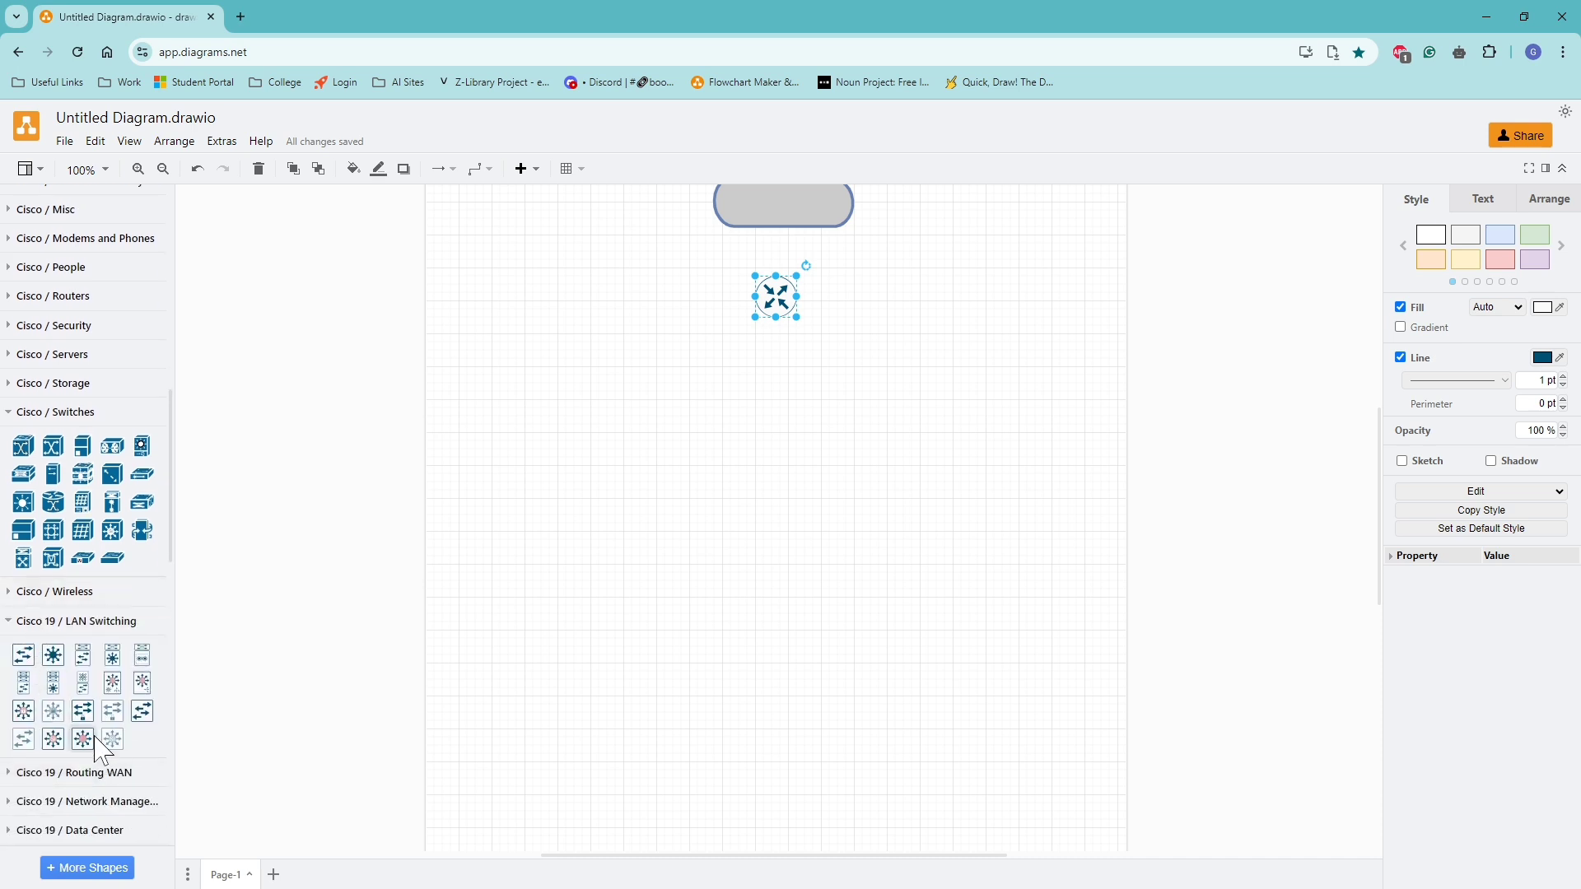
{"action": "mouse_move", "coordinate": [127, 735]}
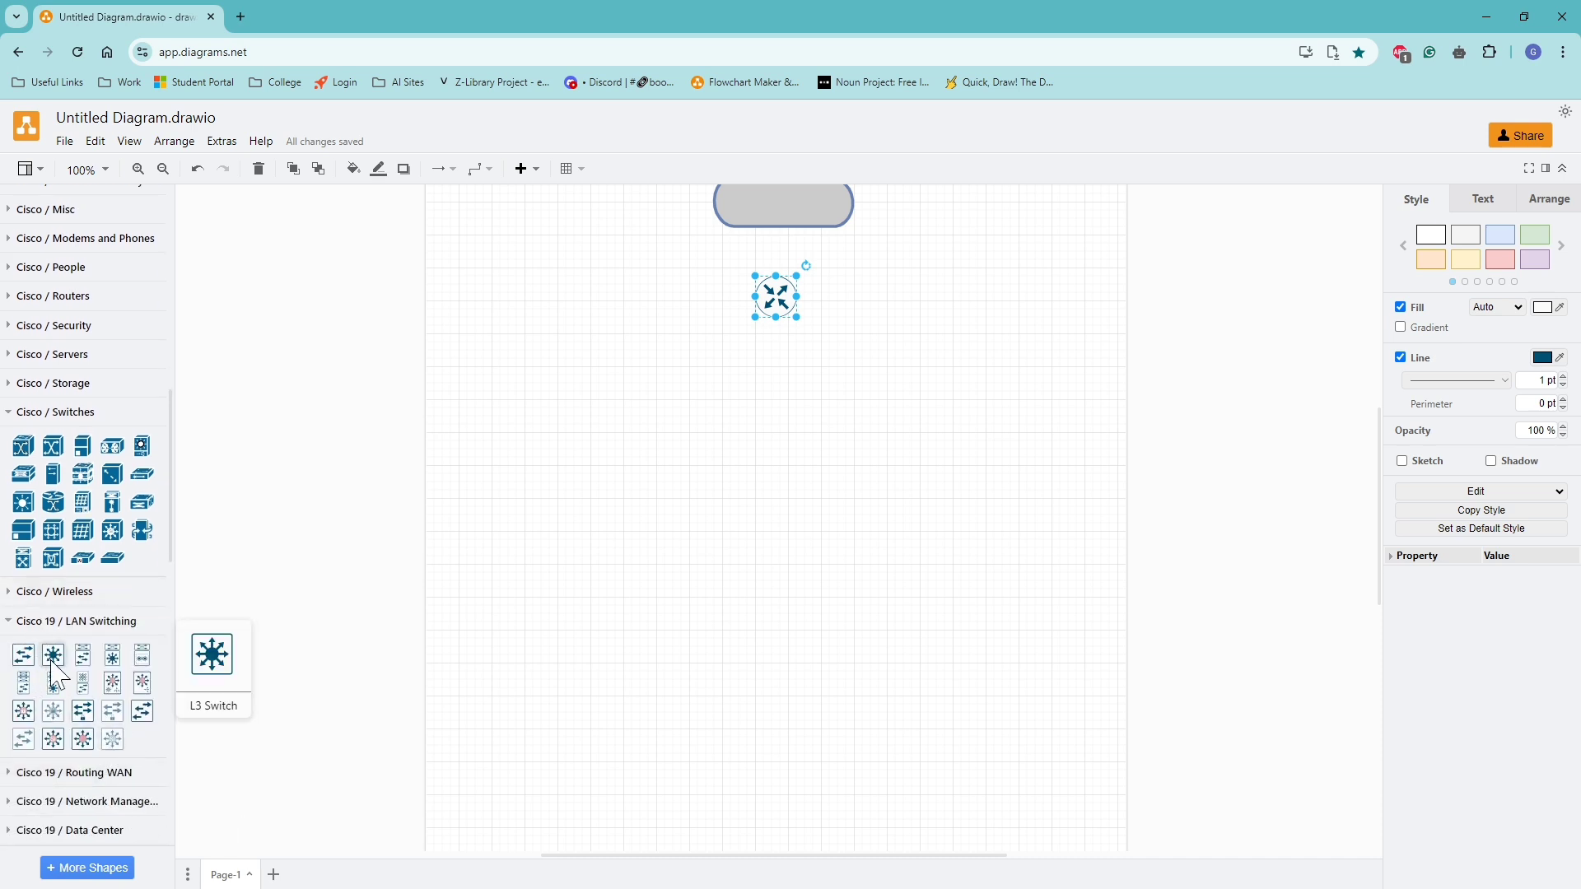
{"action": "left_click_drag", "start_coordinate": [53, 655], "coordinate": [707, 370]}
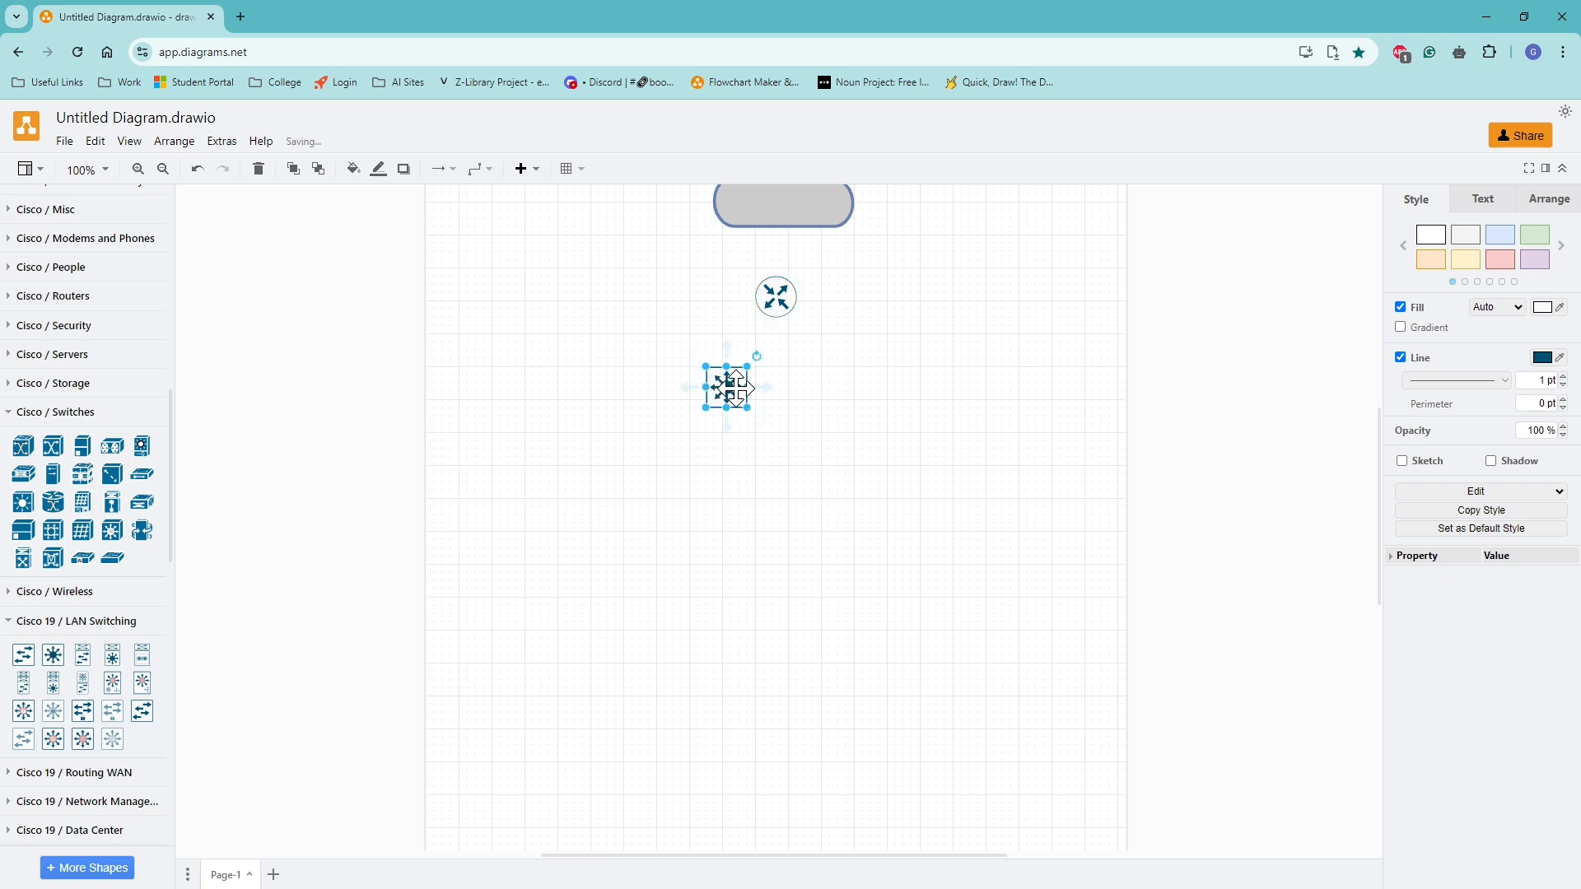
{"action": "mouse_move", "coordinate": [745, 388]}
{"action": "left_mouse_down"}
{"action": "mouse_move", "coordinate": [809, 392]}
{"action": "mouse_move", "coordinate": [740, 389]}
{"action": "left_mouse_up"}
{"action": "left_click_drag", "start_coordinate": [53, 656], "coordinate": [806, 367]}
{"action": "left_click_drag", "start_coordinate": [23, 655], "coordinate": [727, 465]}
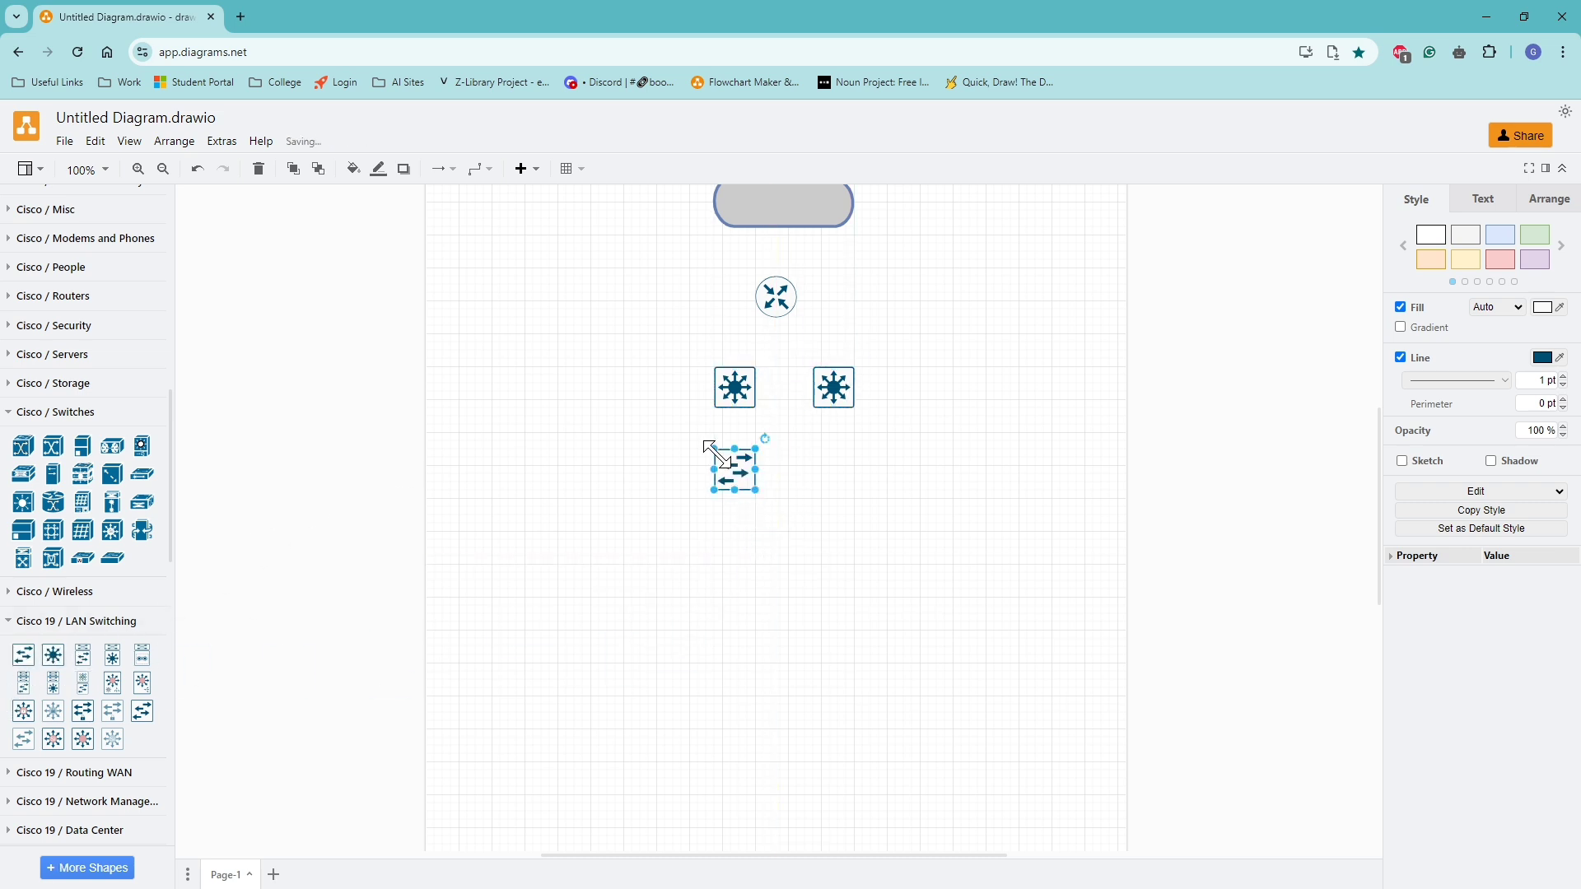
Connect the left L3 switch to the basic switch below it and change the connector to a straight line.
{"action": "left_click", "coordinate": [468, 174]}
{"action": "left_click_drag", "start_coordinate": [735, 444], "coordinate": [721, 447]}
{"action": "left_click", "coordinate": [479, 169]}
{"action": "left_click", "coordinate": [483, 204]}
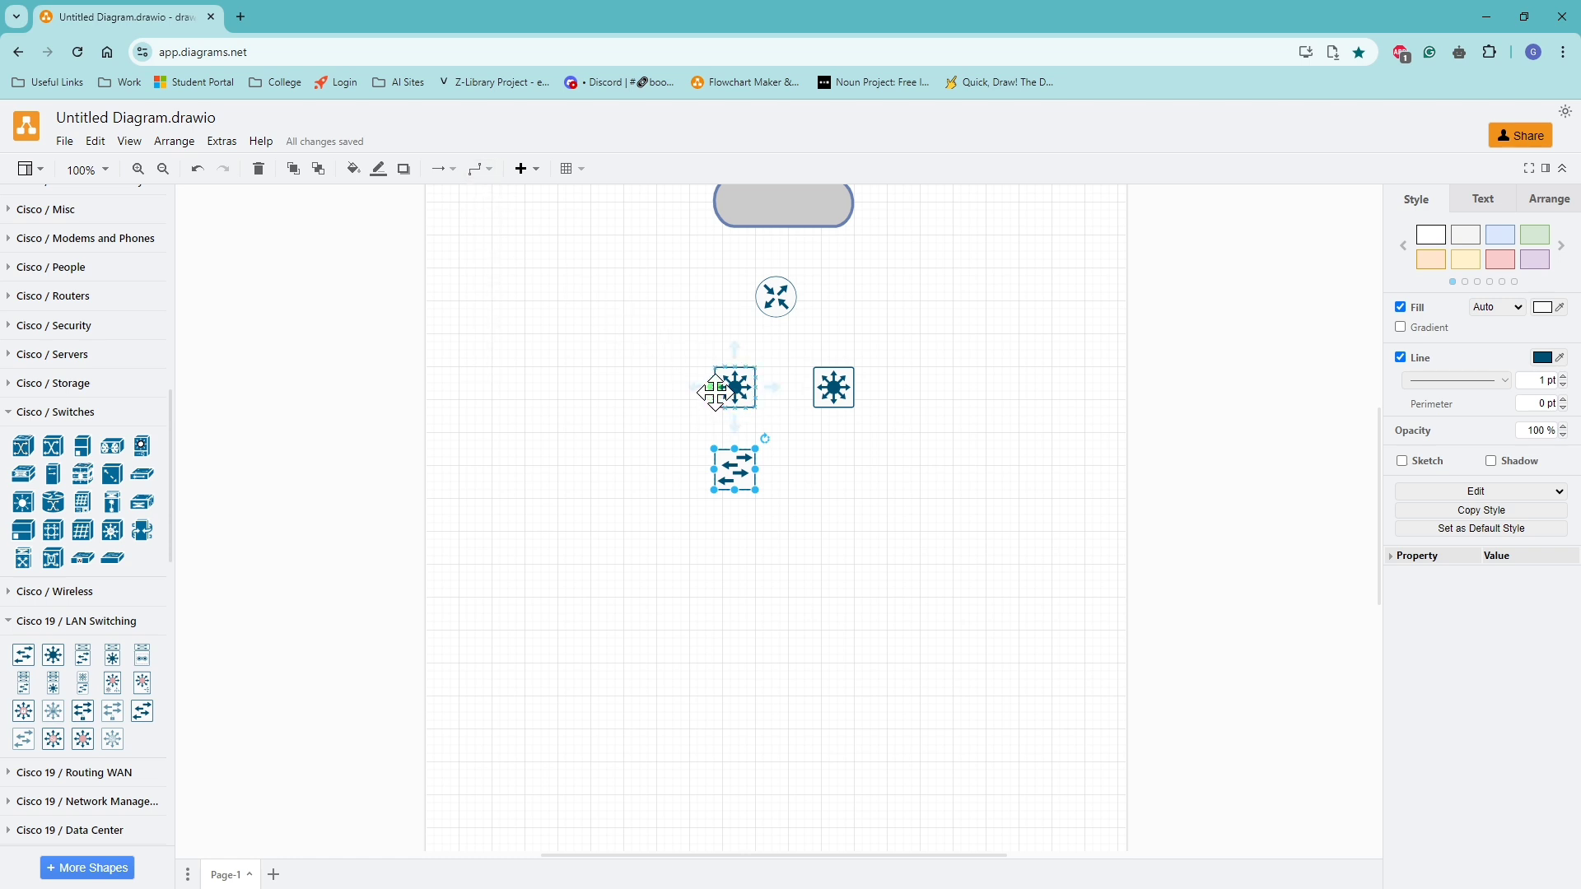
{"action": "left_click_drag", "start_coordinate": [715, 401], "coordinate": [736, 443]}
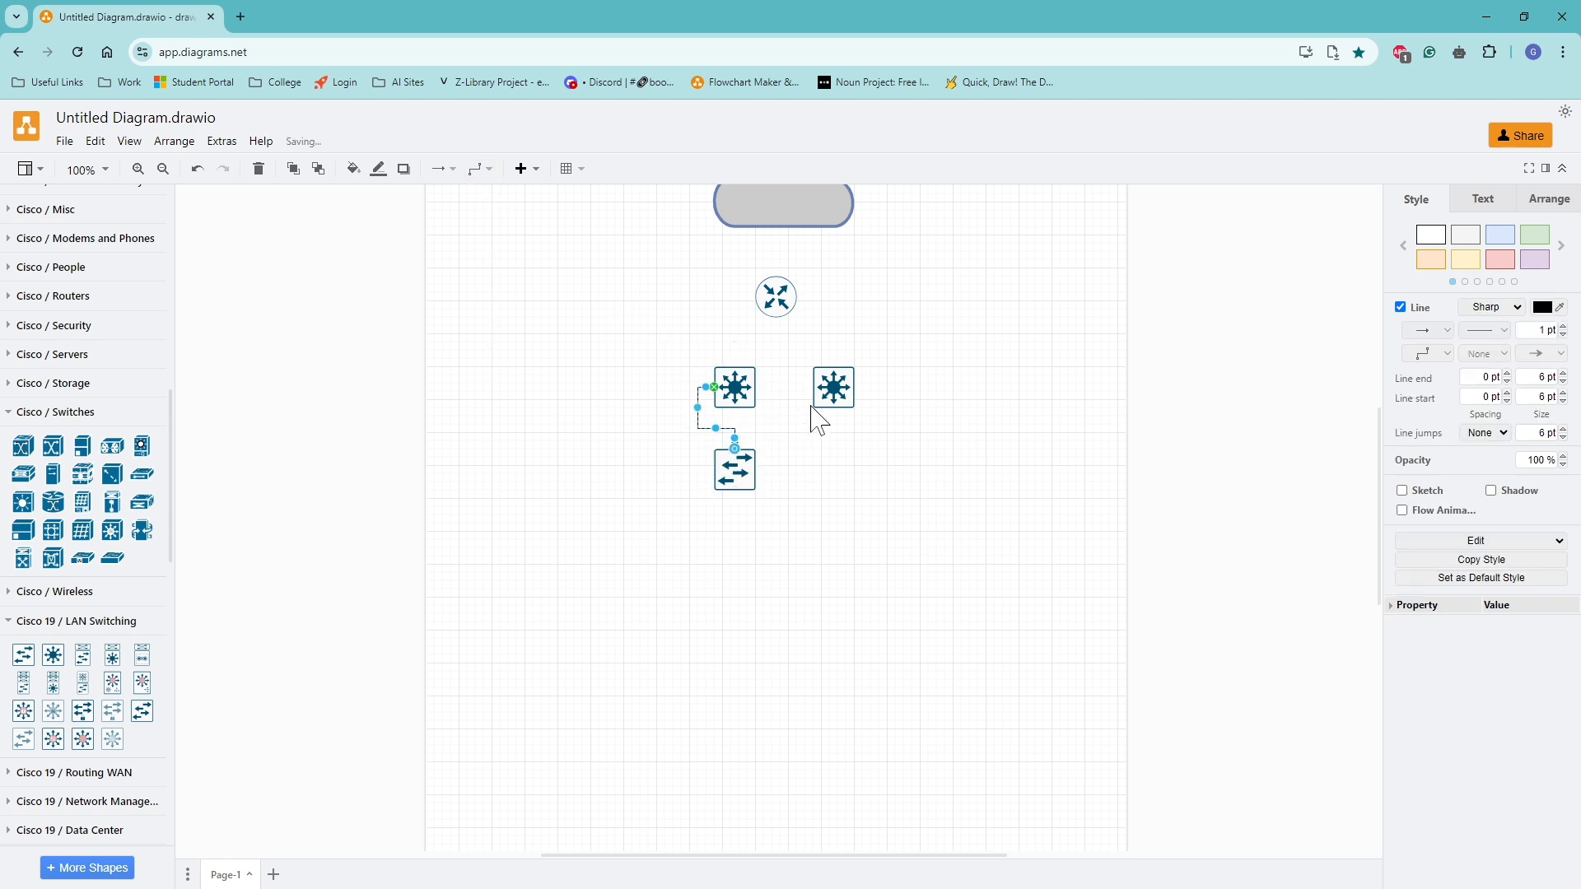
{"action": "left_click", "coordinate": [490, 170]}
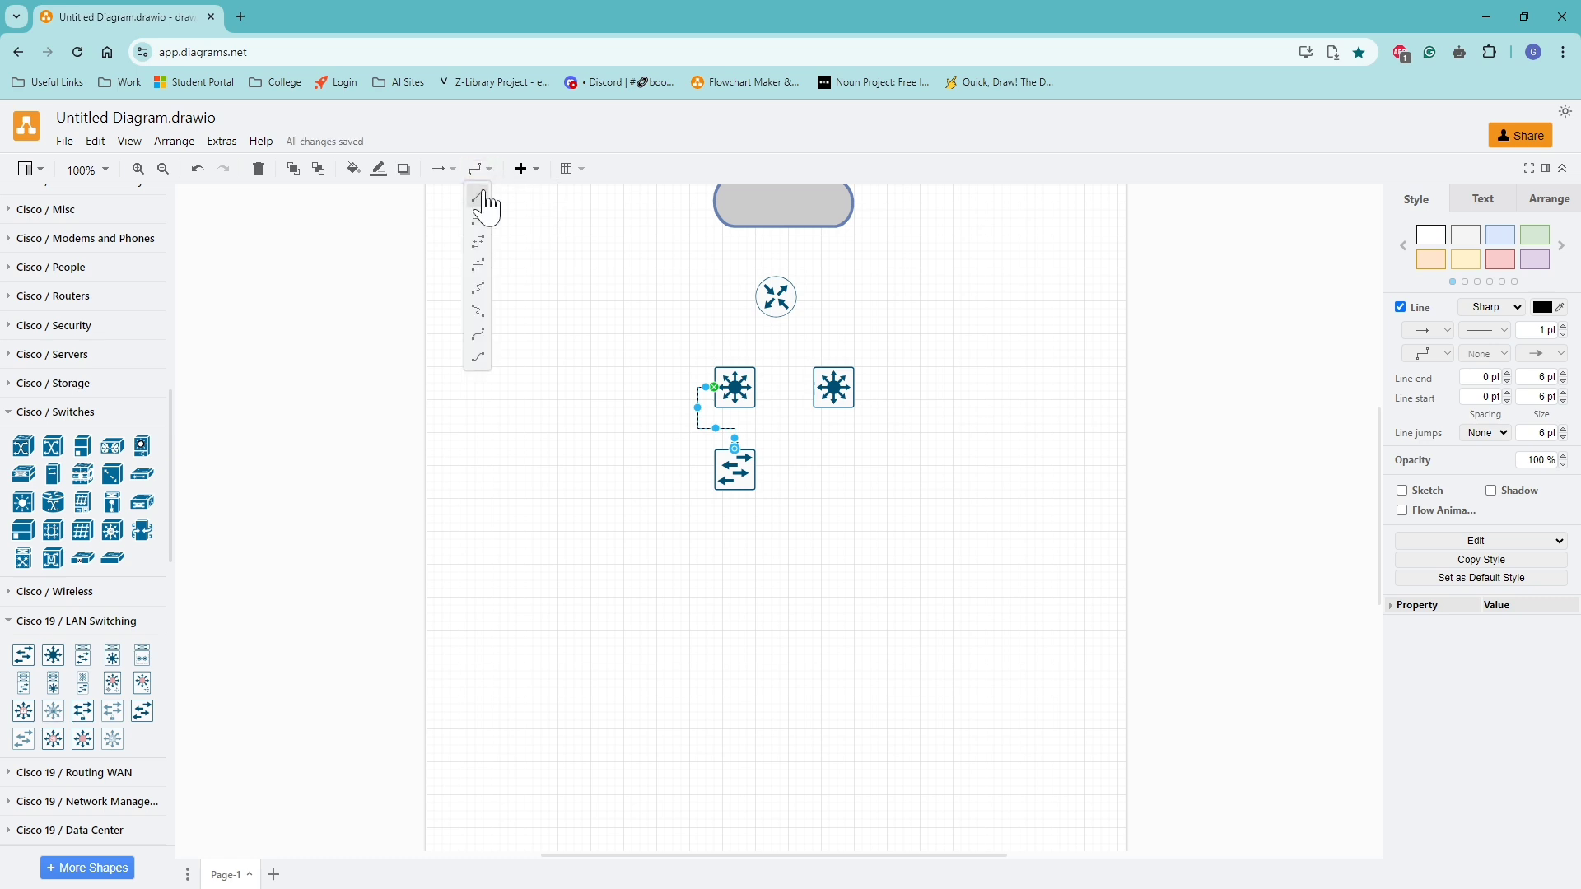
{"action": "left_click", "coordinate": [483, 195]}
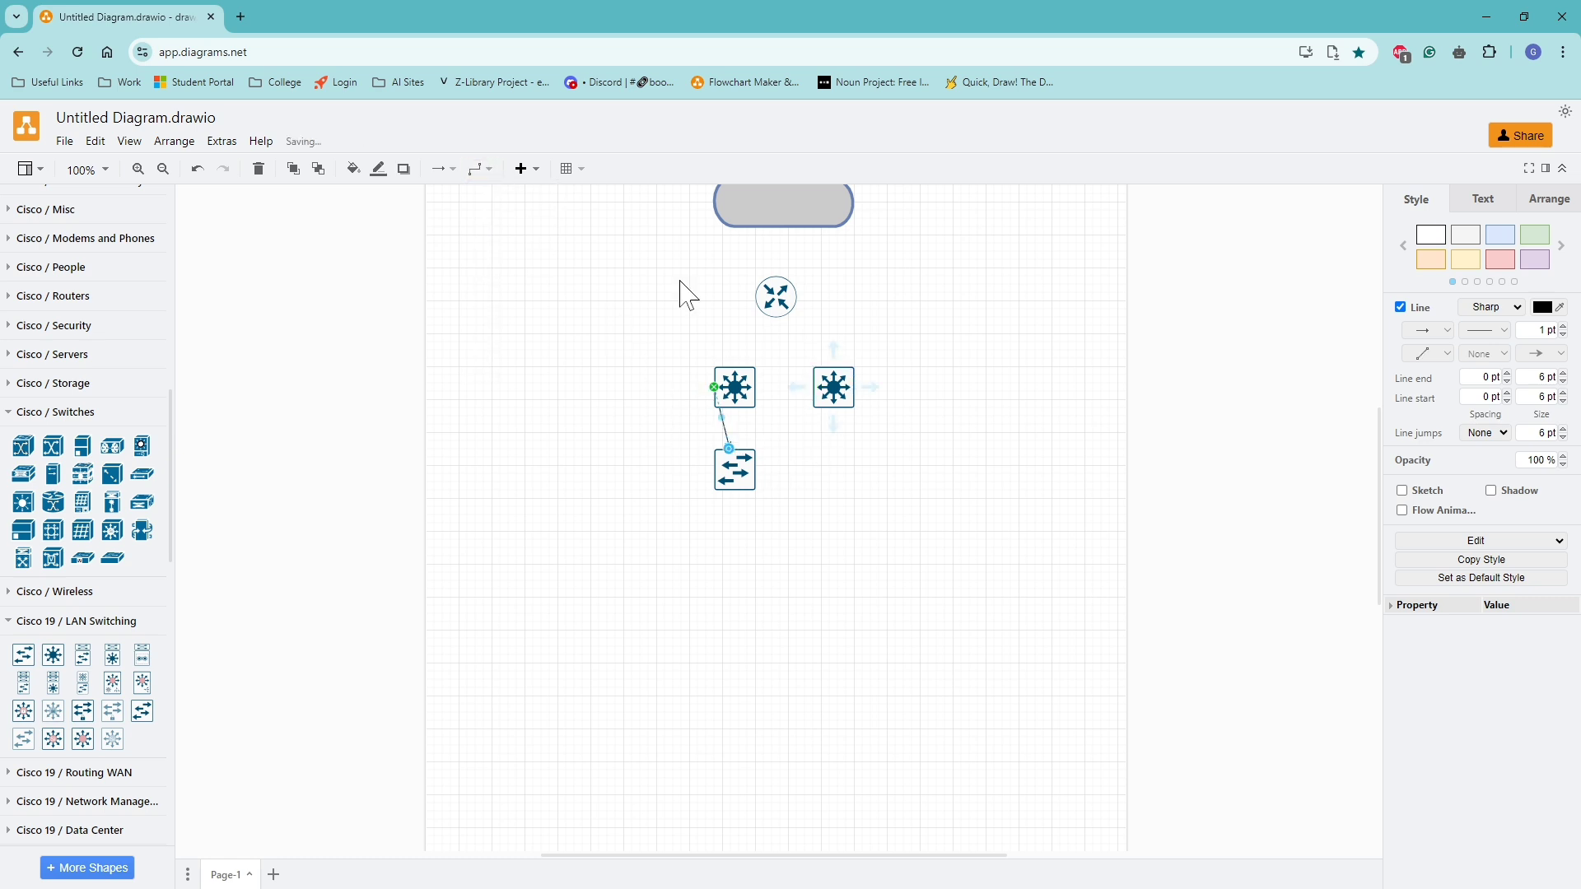
{"action": "left_click", "coordinate": [477, 169]}
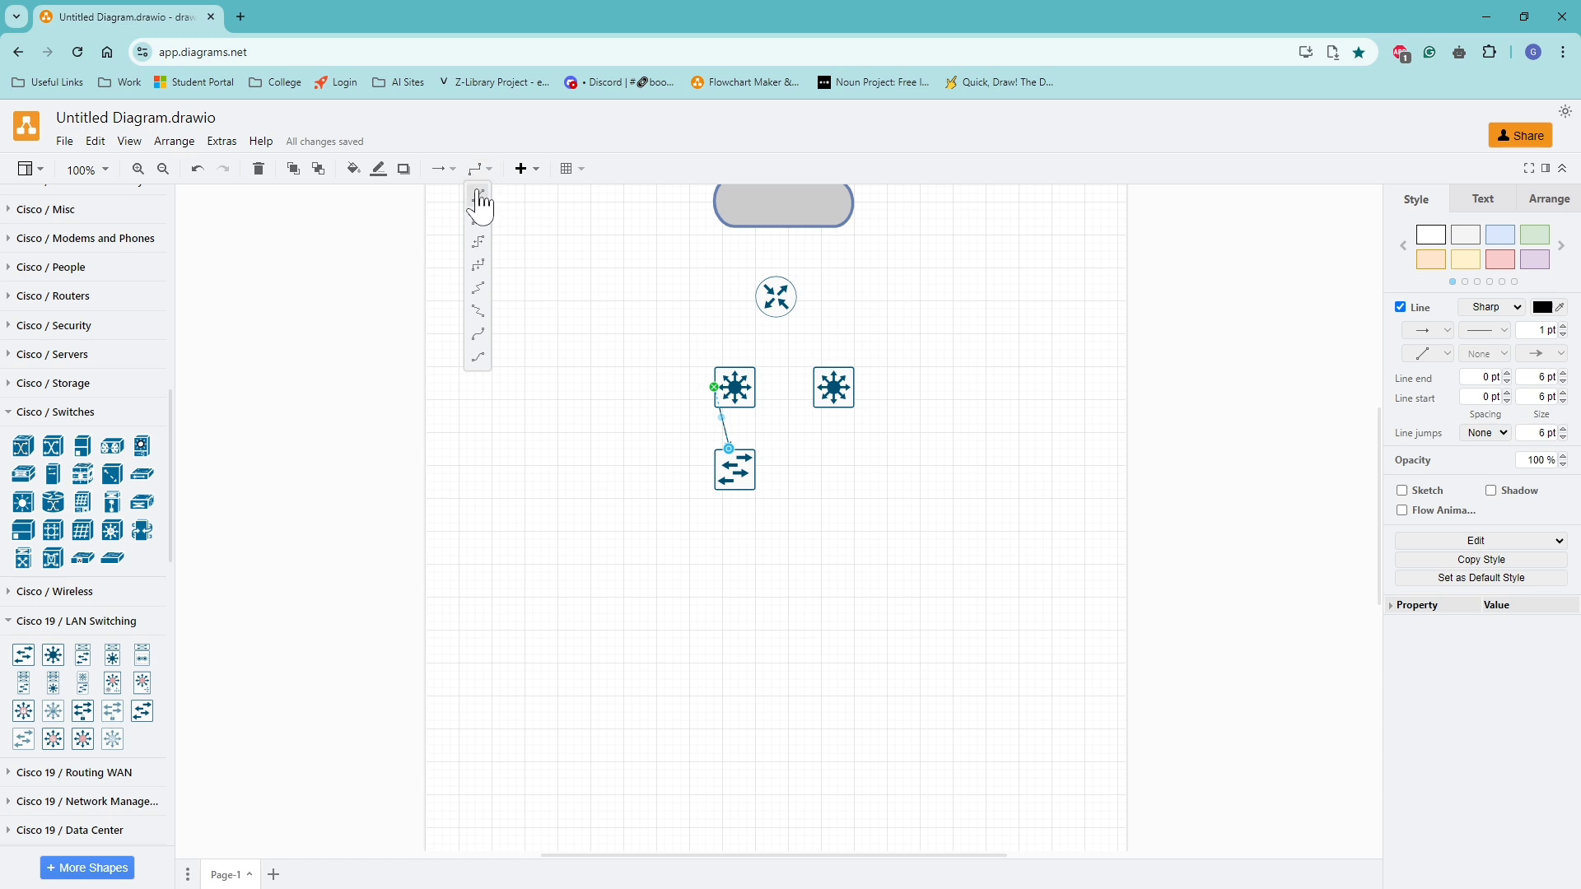
{"action": "left_click", "coordinate": [480, 198]}
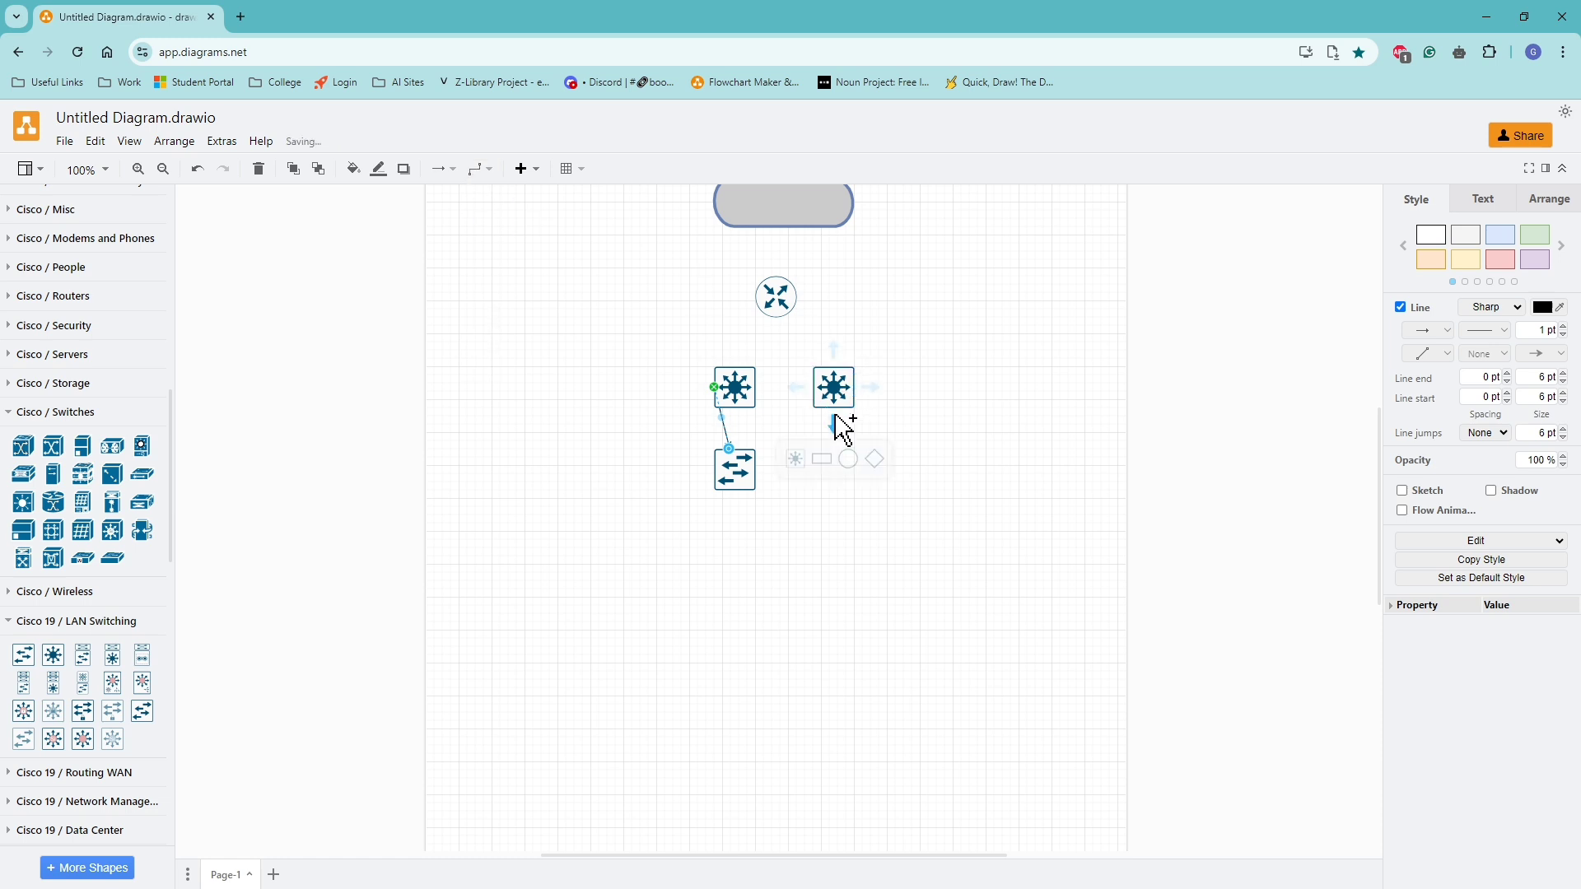
Connect the right L3 switch to the basic switch, and link the two L3 switches with a horizontal connector.
{"action": "left_click_drag", "start_coordinate": [834, 423], "coordinate": [754, 458]}
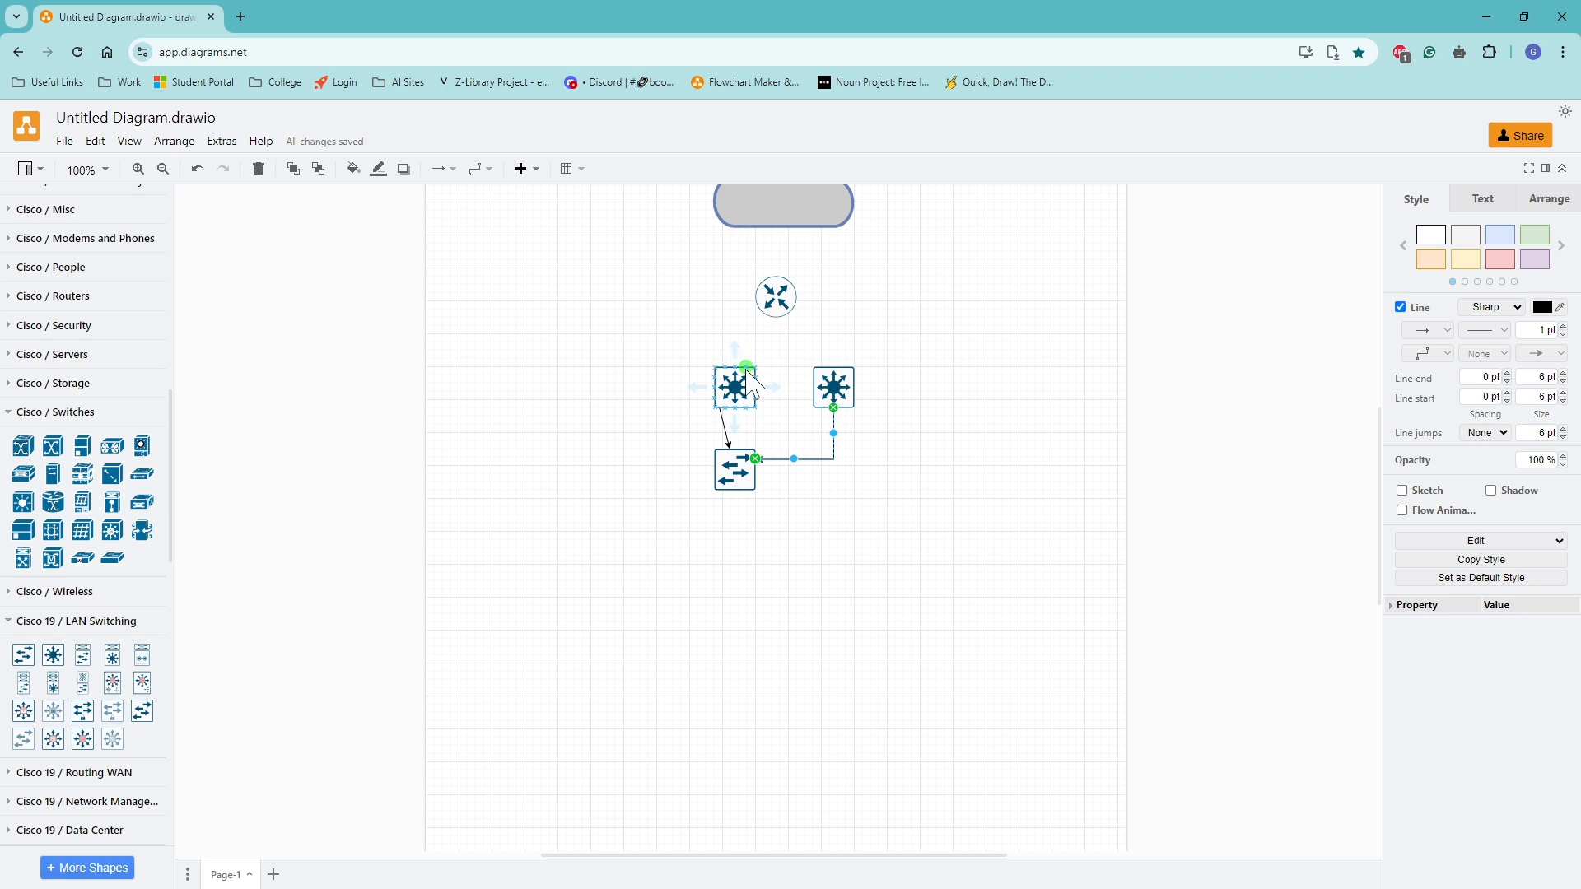
{"action": "left_click_drag", "start_coordinate": [750, 379], "coordinate": [821, 388]}
{"action": "left_click", "coordinate": [803, 426]}
Style the connector between the two L3 switches as dark red, 4 pt wide, with flow animation and no arrowhead.
{"action": "left_click", "coordinate": [783, 387]}
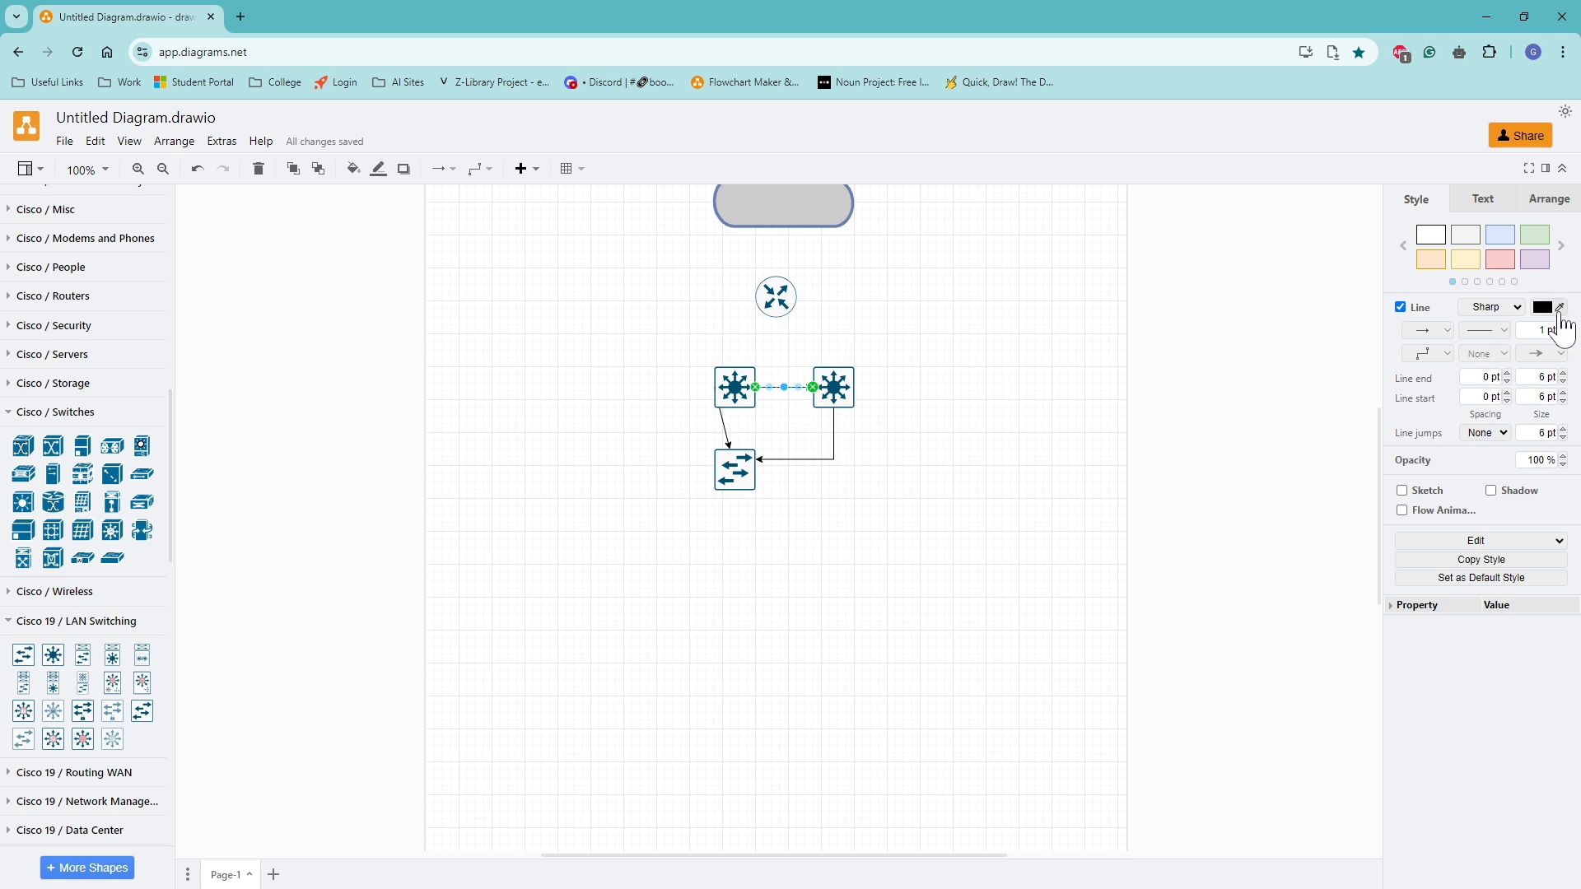
{"action": "left_click", "coordinate": [1561, 245]}
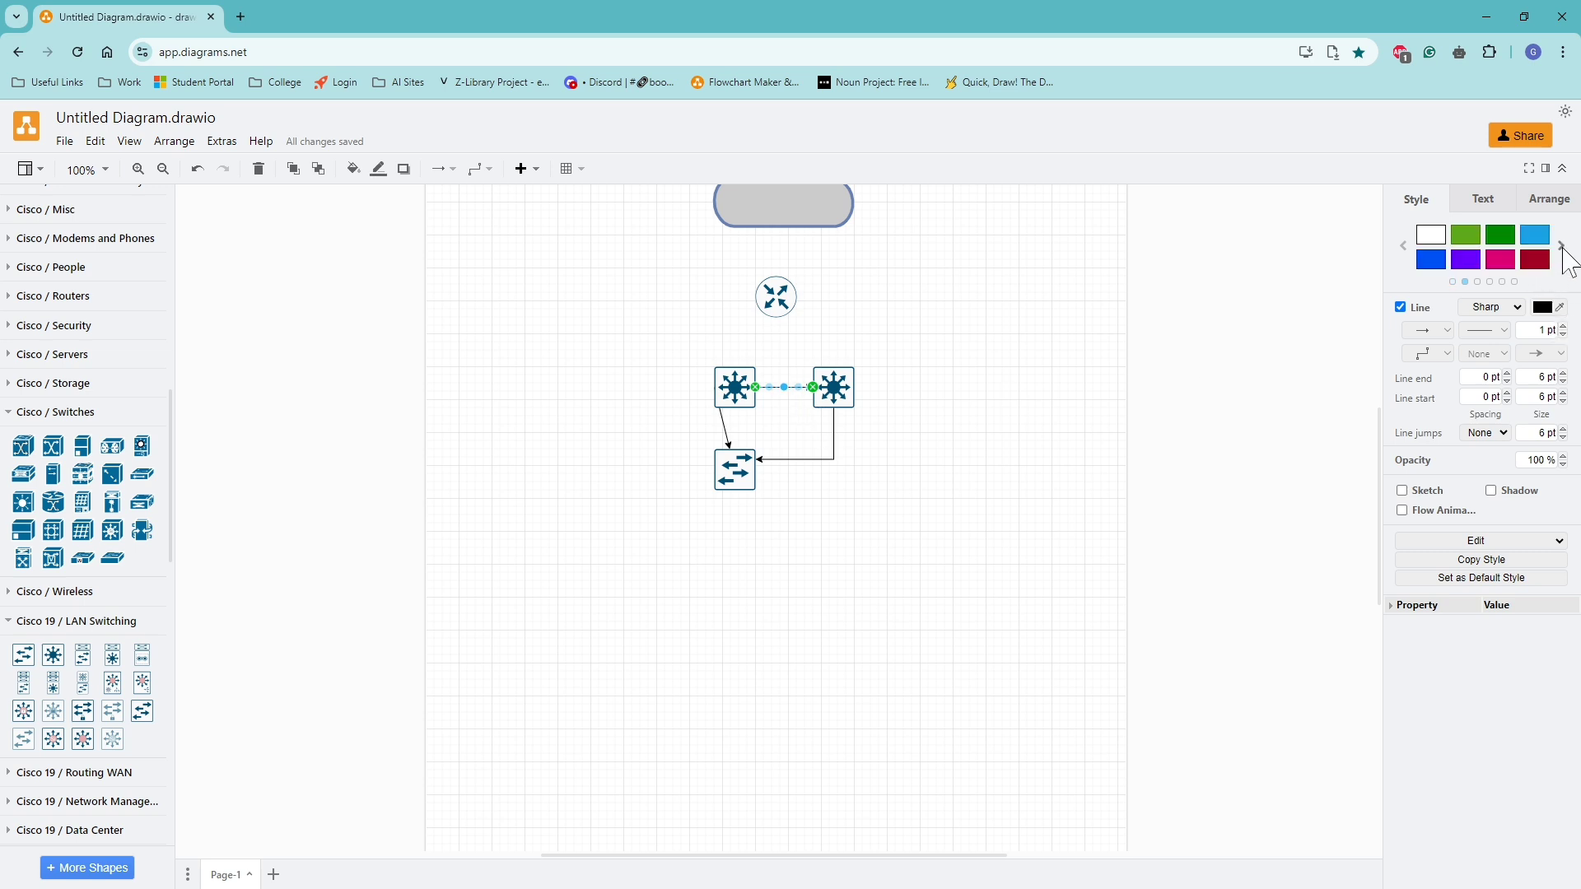
{"action": "left_click", "coordinate": [1533, 262]}
{"action": "left_click", "coordinate": [1562, 354]}
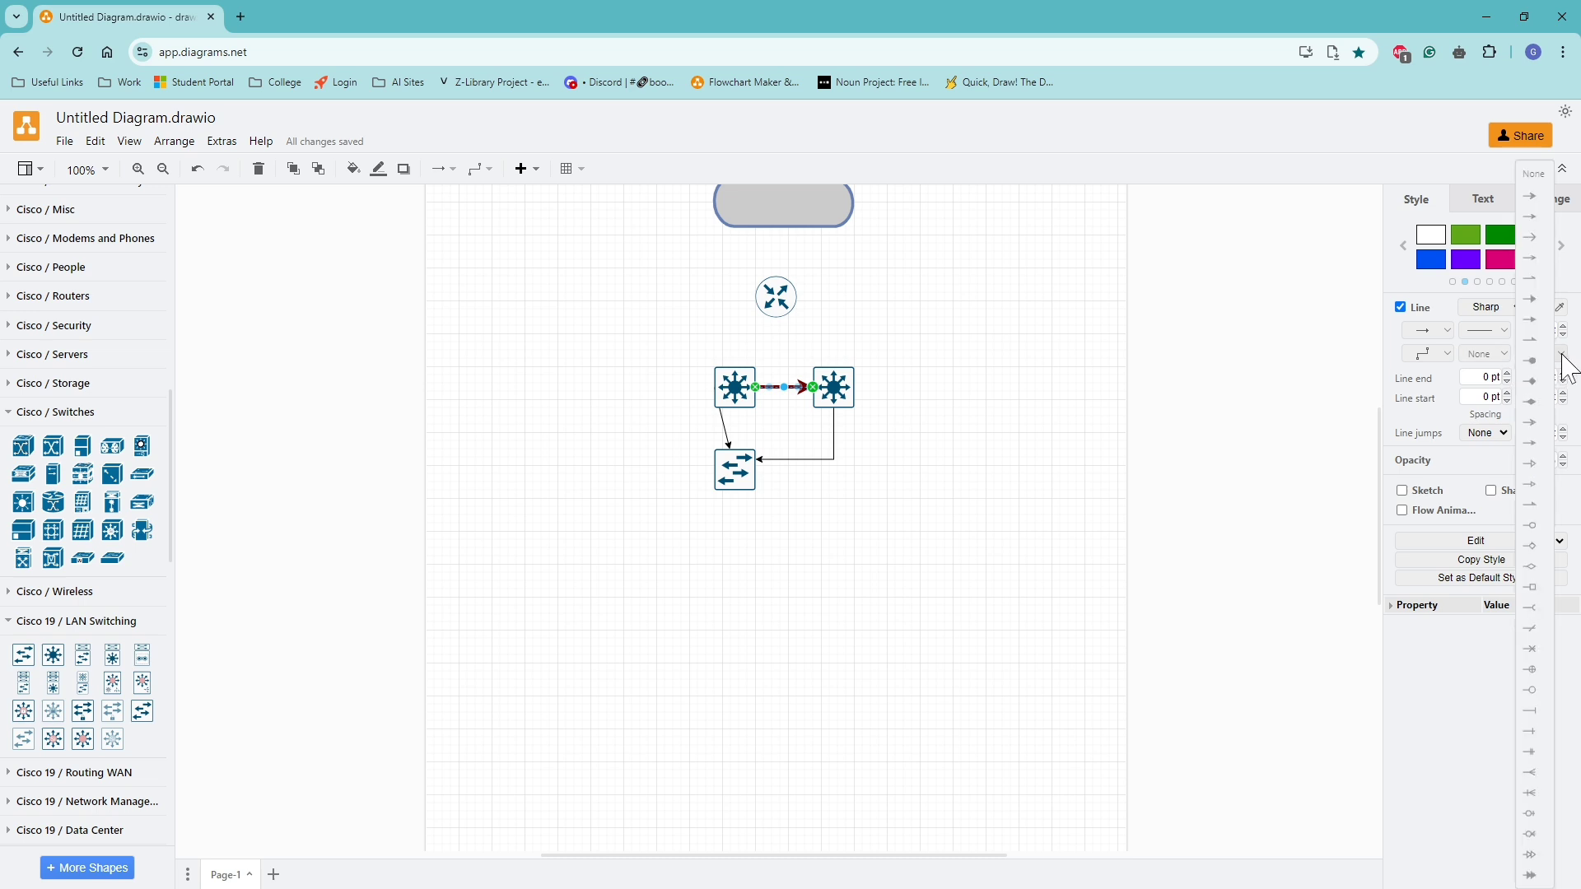
{"action": "left_click", "coordinate": [1538, 174]}
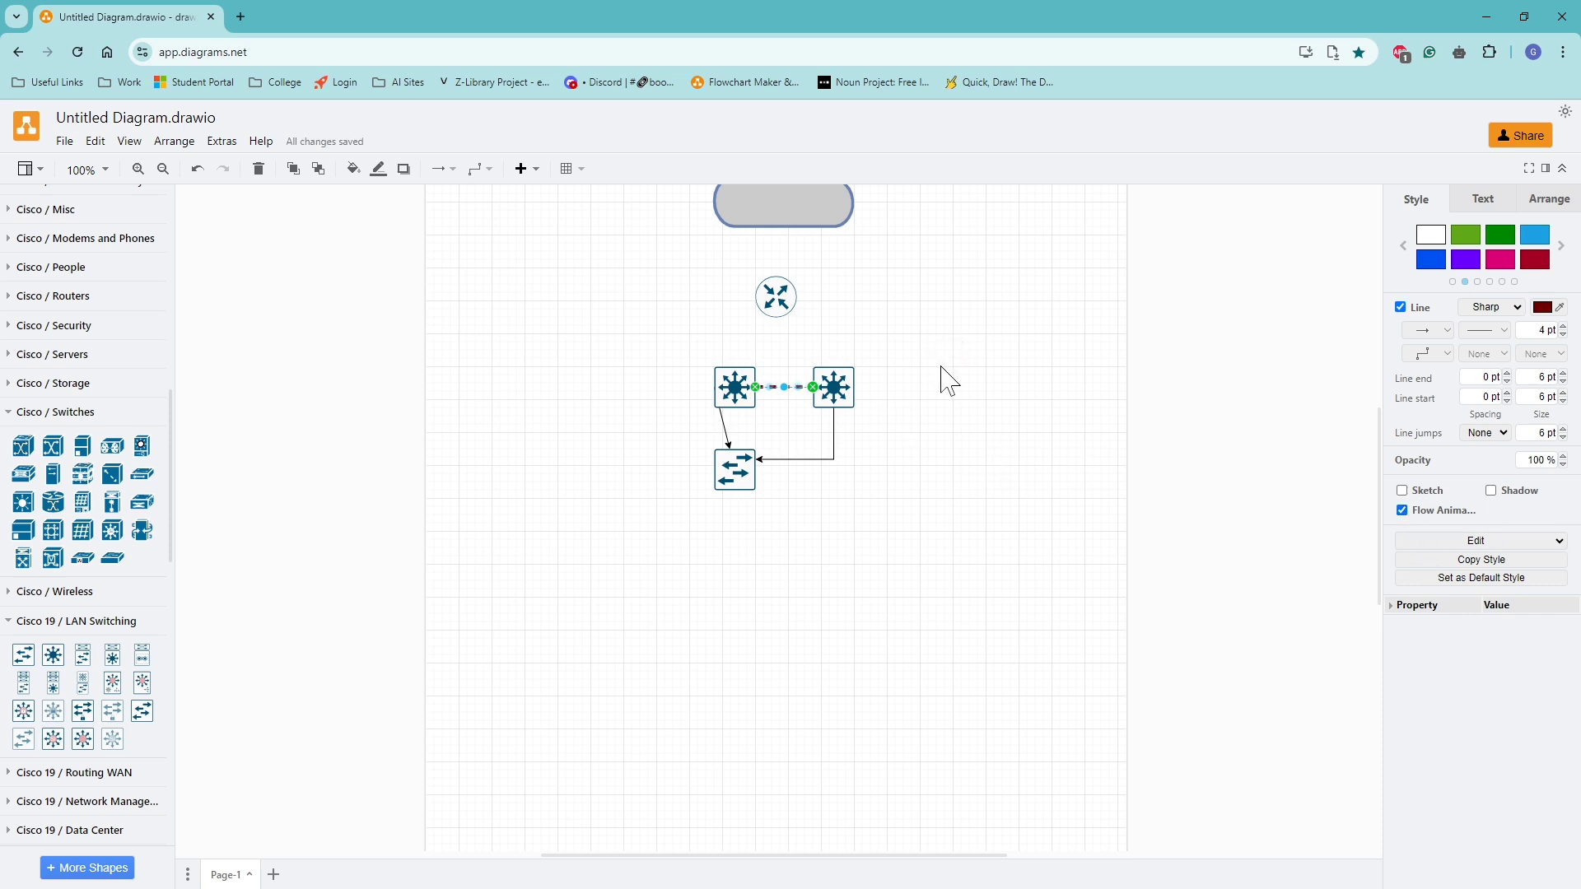
{"action": "left_click", "coordinate": [943, 340]}
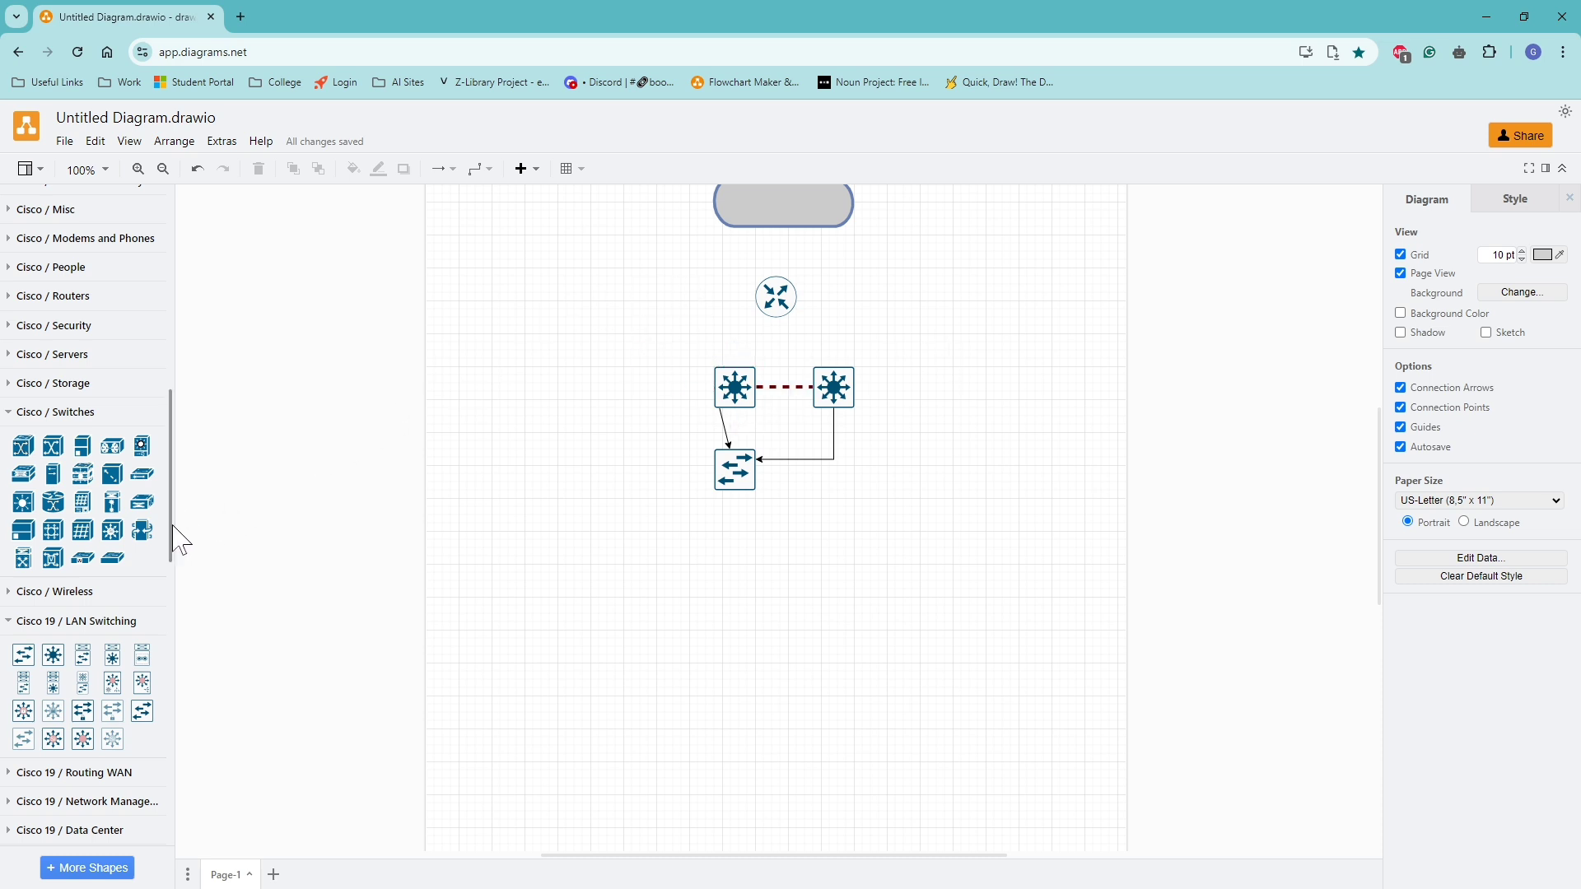
Place the two-antenna wireless device and, beneath it, the Wi-Fi signal icon with arcs facing down from Cisco 19 / Wireless LAN under the basic switch.
{"action": "left_click", "coordinate": [14, 621]}
{"action": "left_click", "coordinate": [18, 592]}
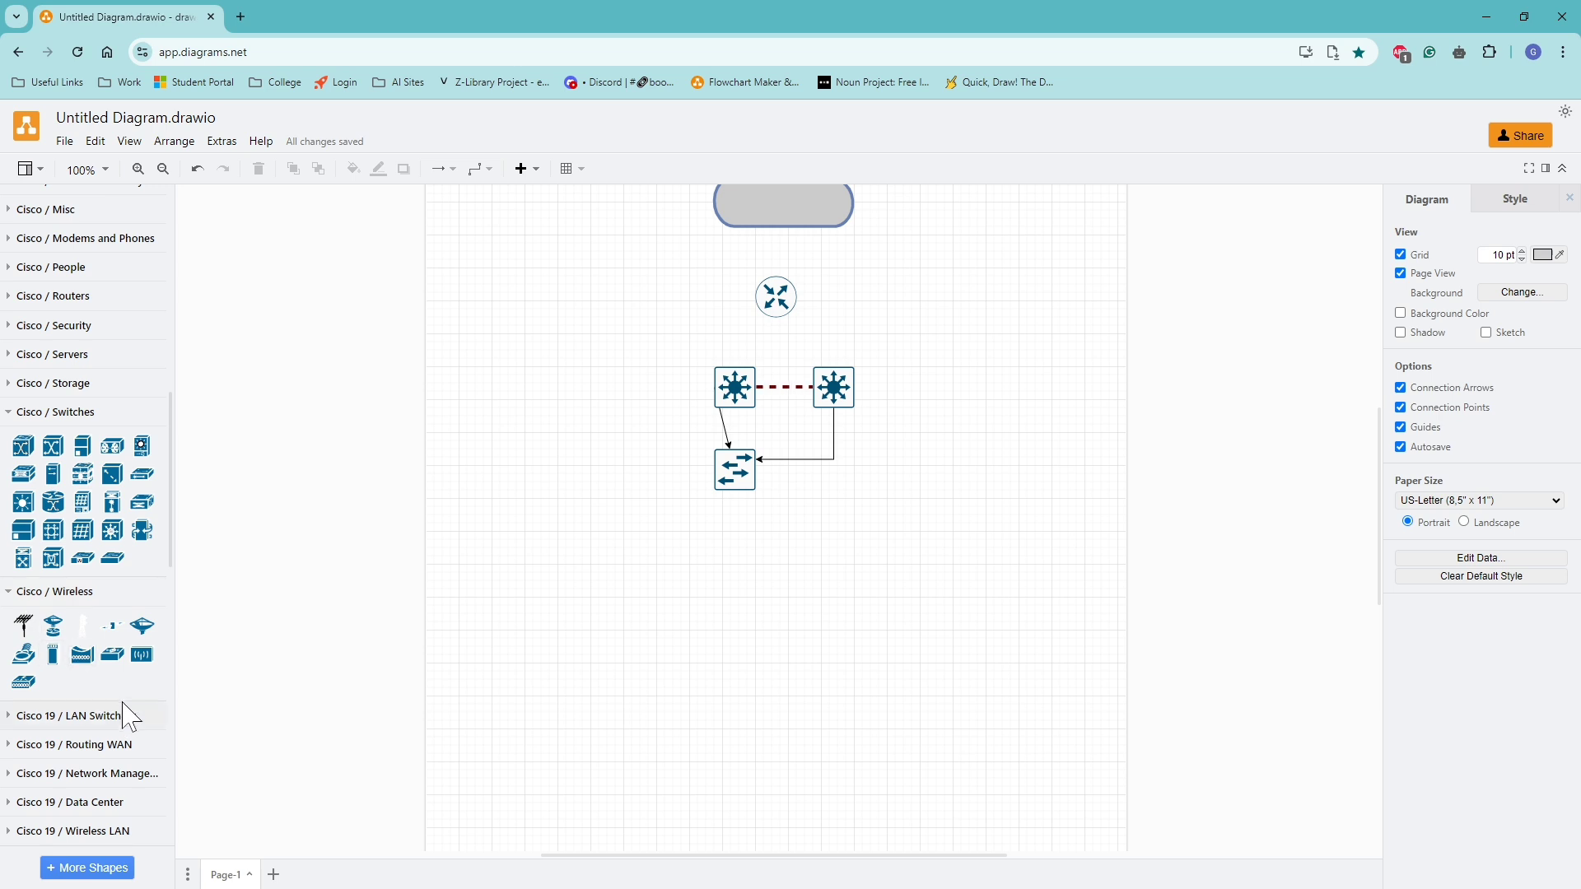
{"action": "left_click", "coordinate": [11, 596]}
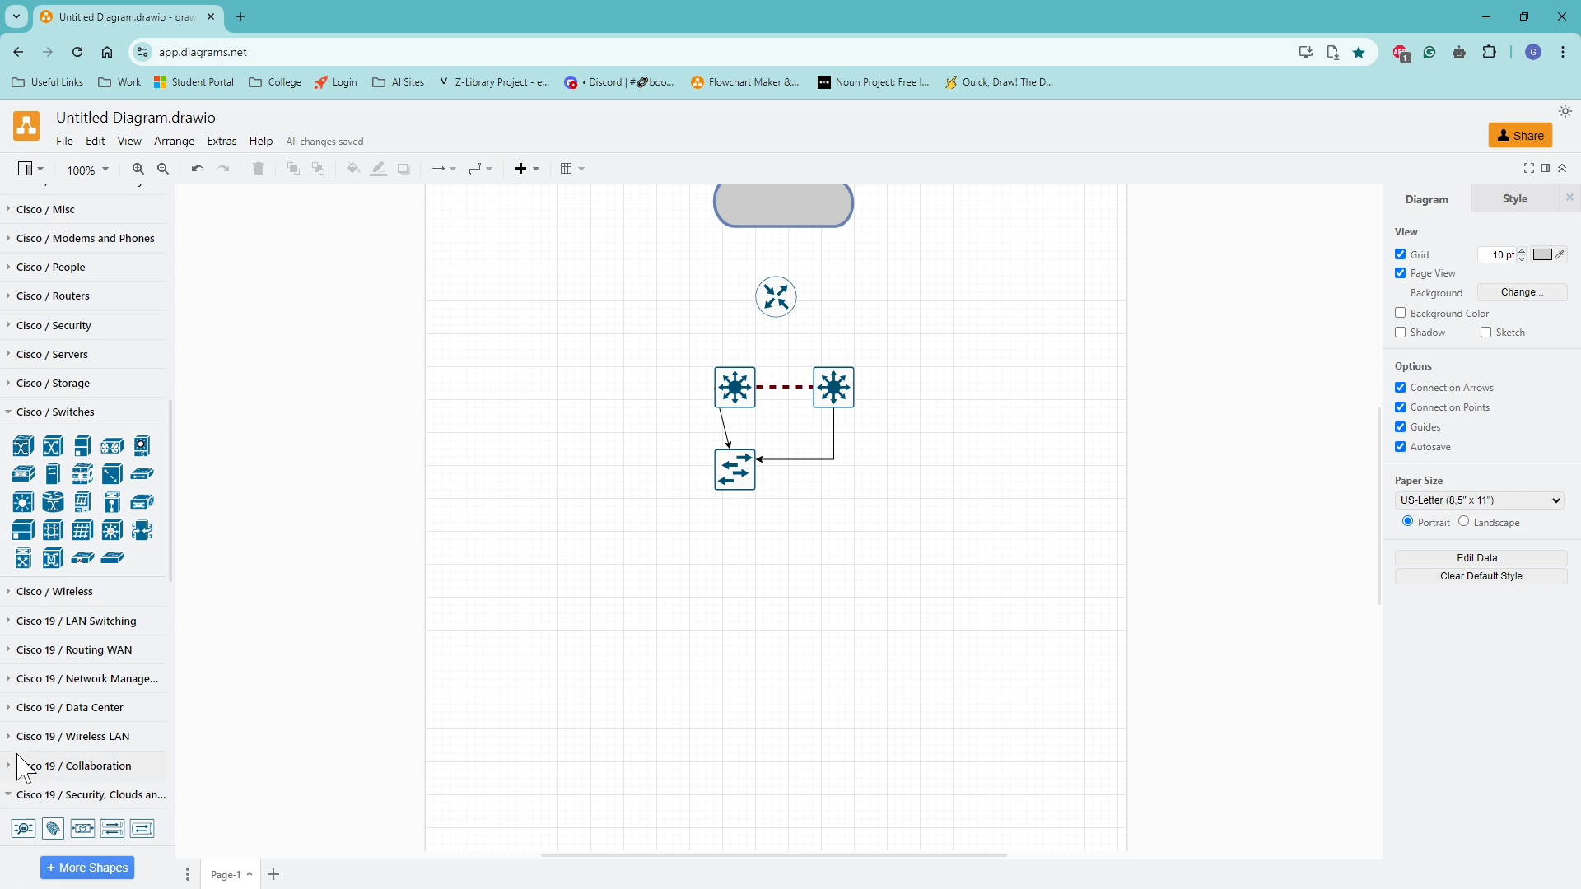
{"action": "left_click", "coordinate": [11, 741]}
{"action": "scroll", "coordinate": [49, 725], "scroll_direction": "down", "scroll_amount": 1}
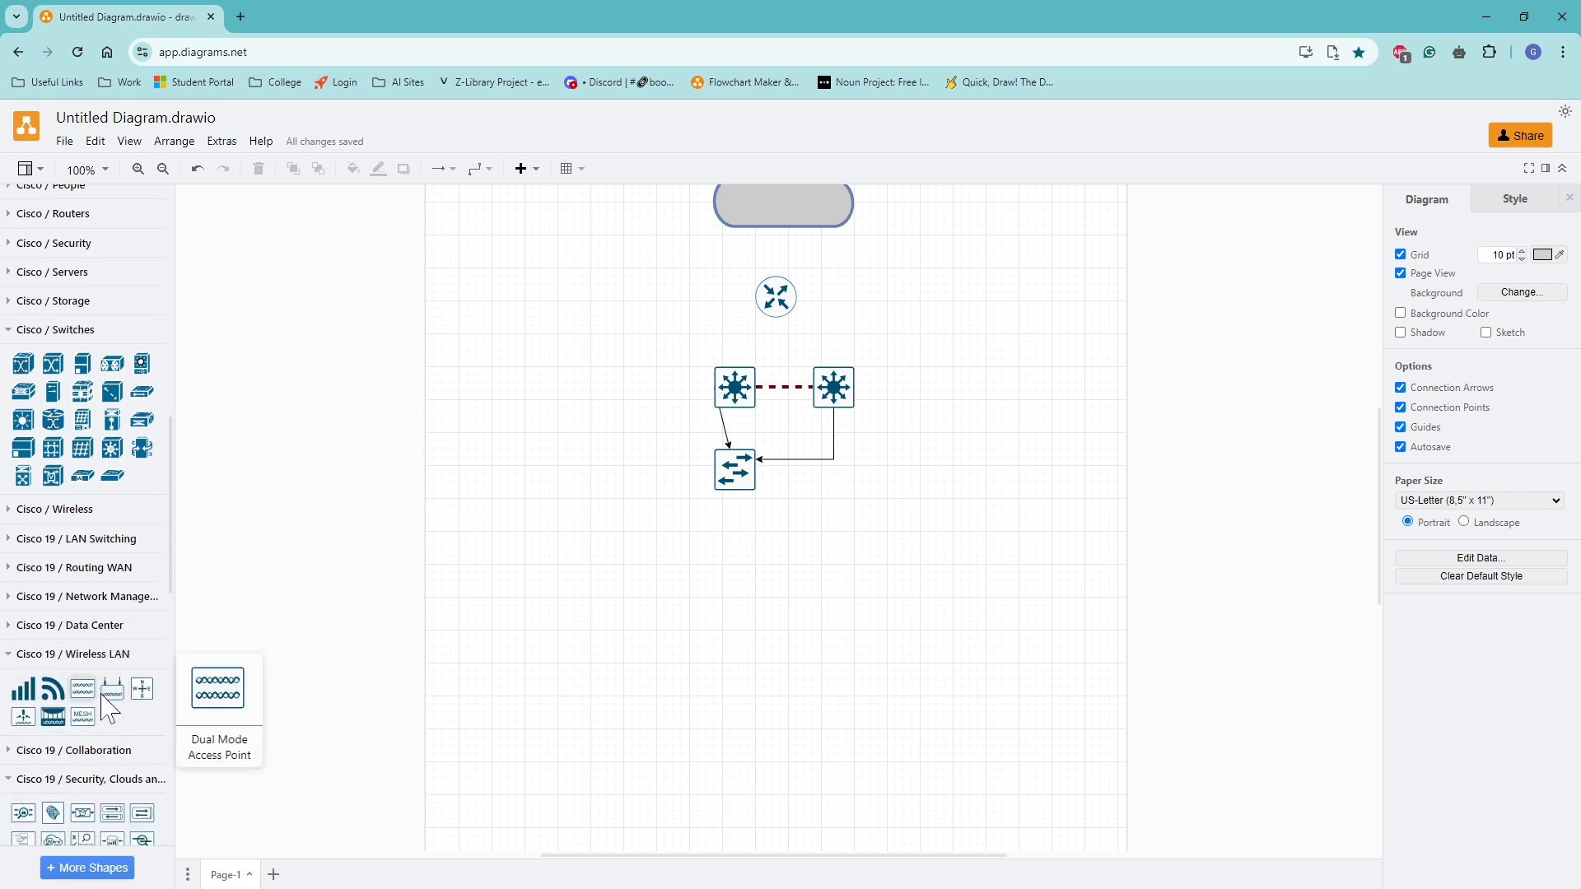
{"action": "left_click_drag", "start_coordinate": [128, 691], "coordinate": [713, 520]}
{"action": "left_click_drag", "start_coordinate": [53, 689], "coordinate": [737, 658]}
{"action": "left_click", "coordinate": [803, 647]}
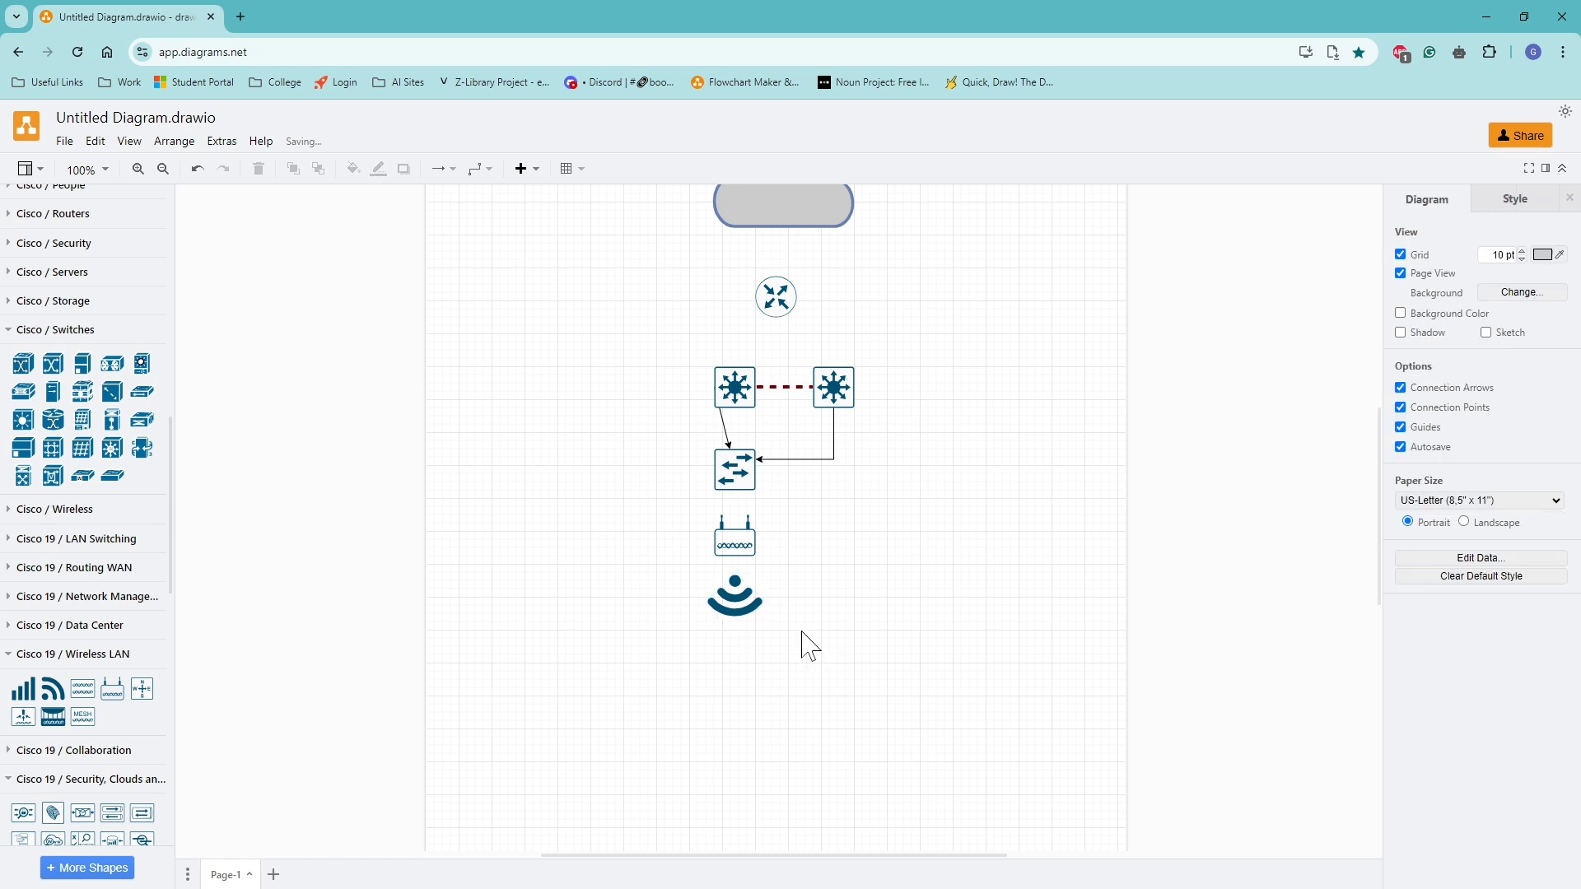
Place a laptop from the Cisco 19 / Endpoint Client shapes below and slightly left of the Wi-Fi icon, sized about 71 x 50.
{"action": "scroll", "coordinate": [83, 739], "scroll_direction": "down", "scroll_amount": 7}
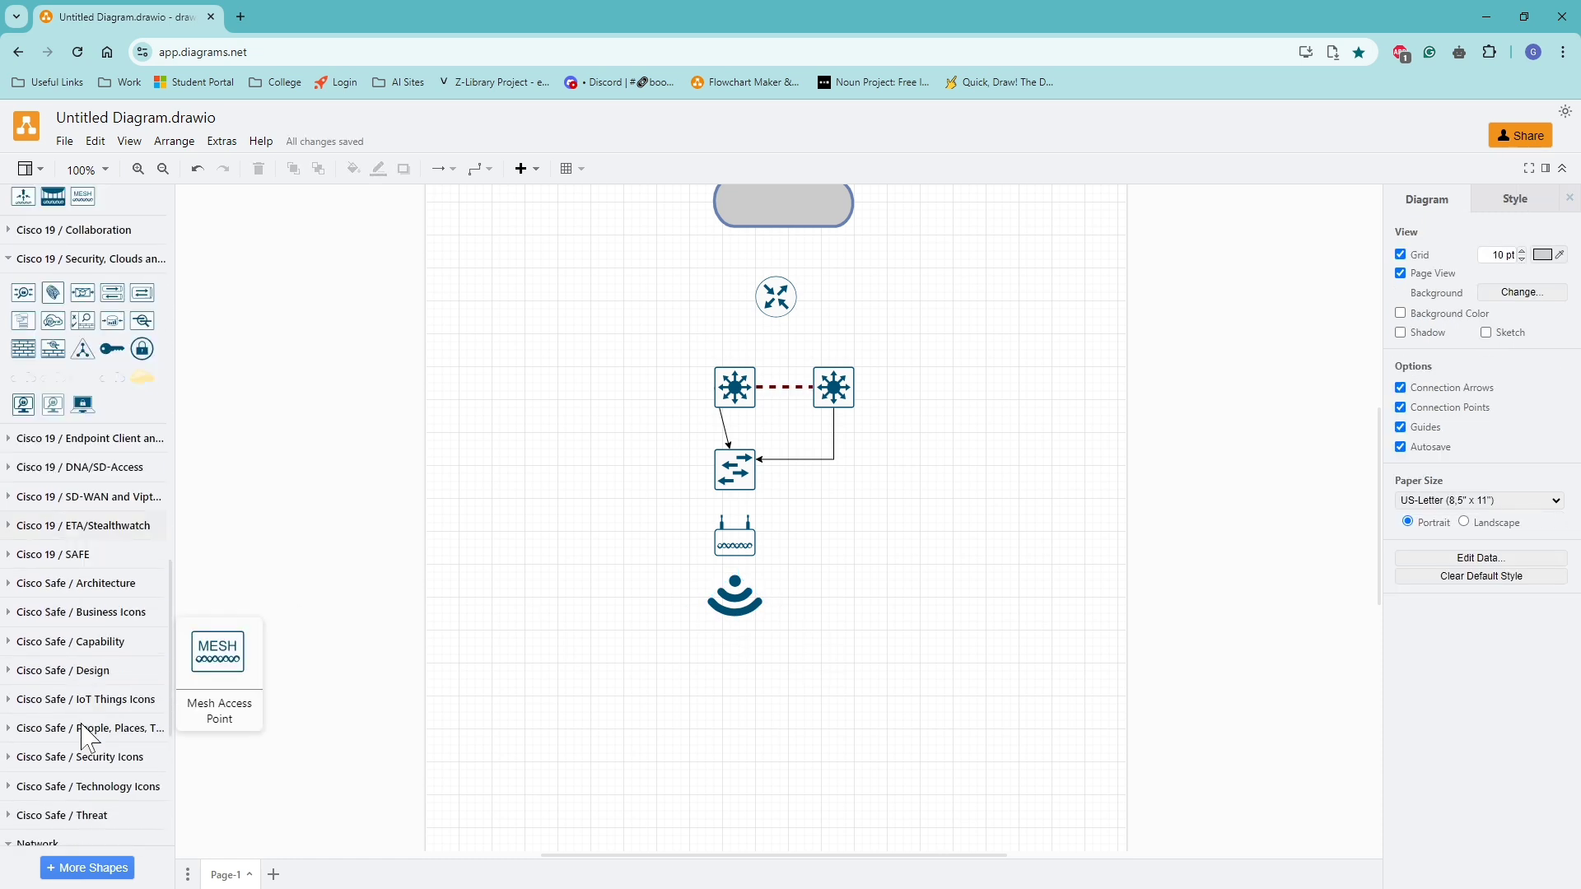
{"action": "scroll", "coordinate": [85, 739], "scroll_direction": "down", "scroll_amount": 1}
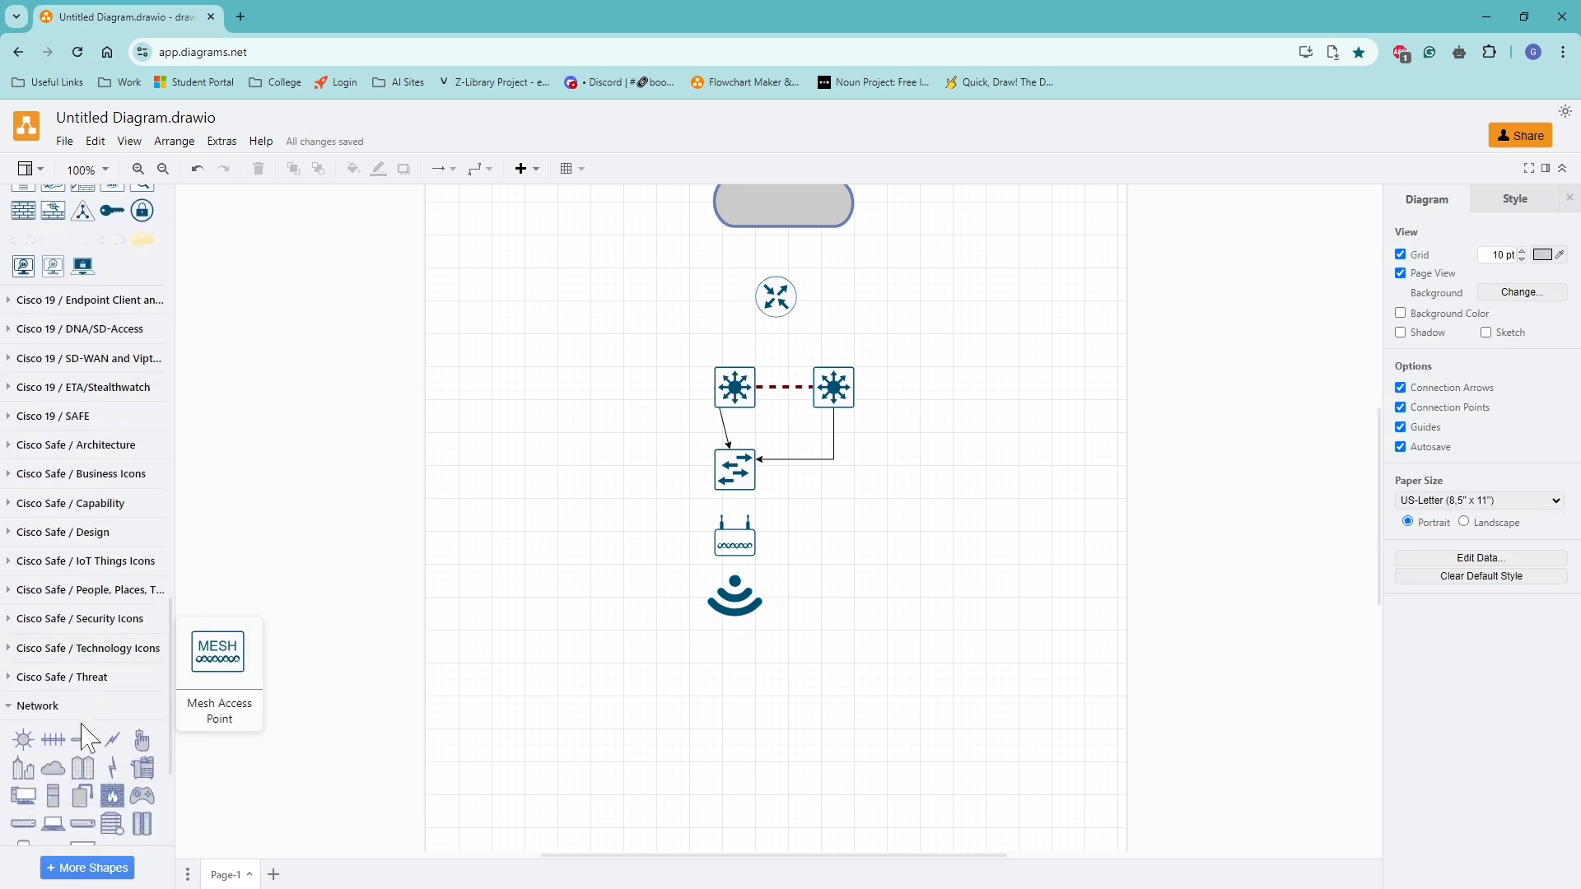
{"action": "scroll", "coordinate": [84, 739], "scroll_direction": "down", "scroll_amount": 3}
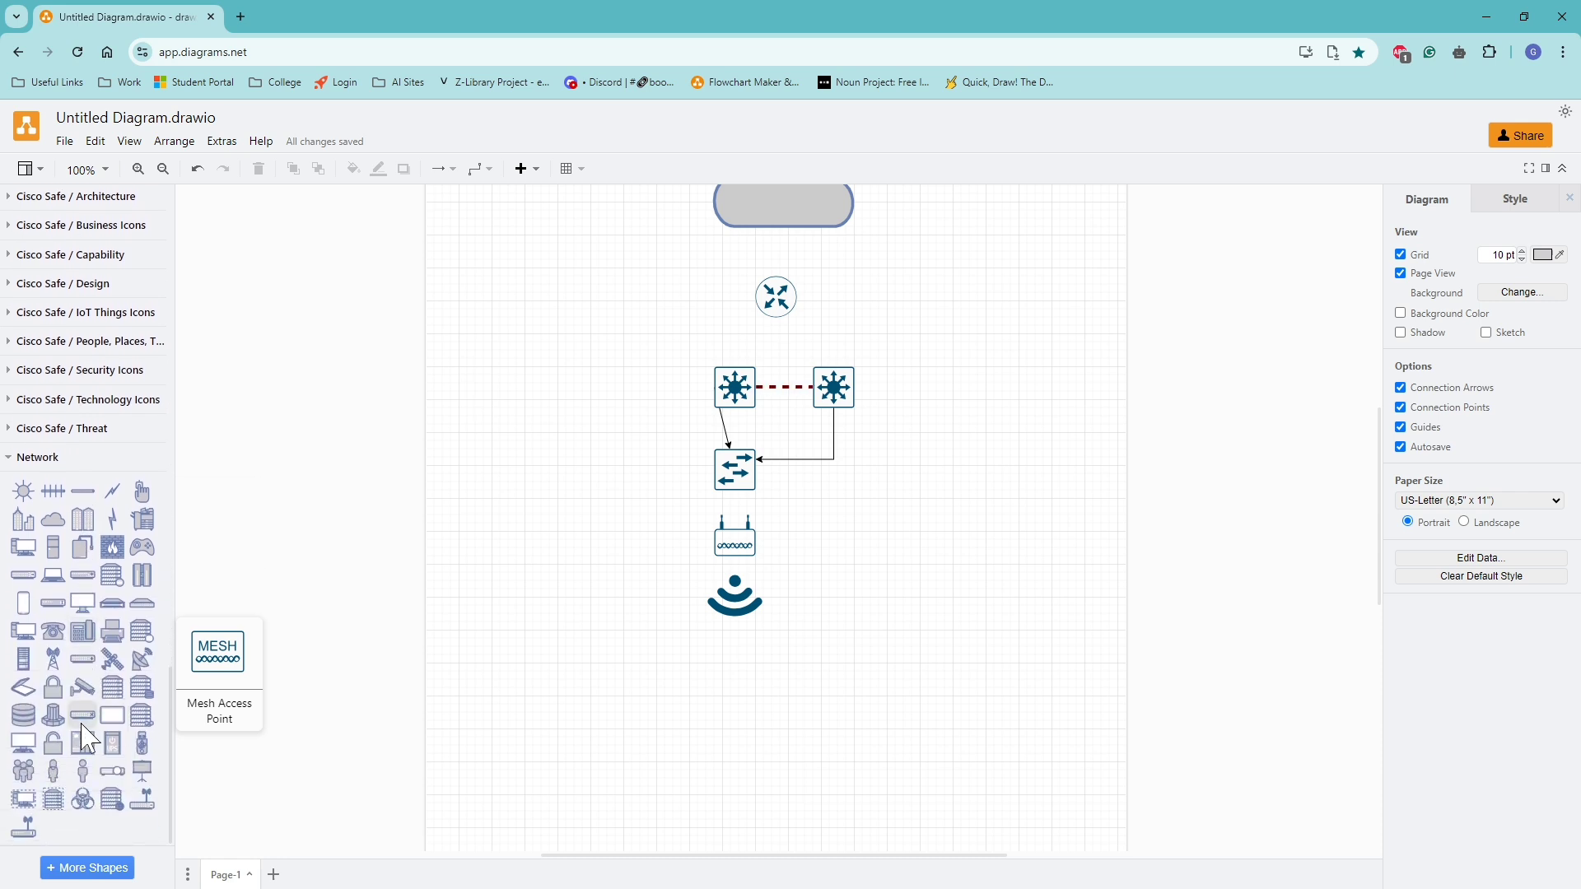
{"action": "scroll", "coordinate": [85, 739], "scroll_direction": "up", "scroll_amount": 3}
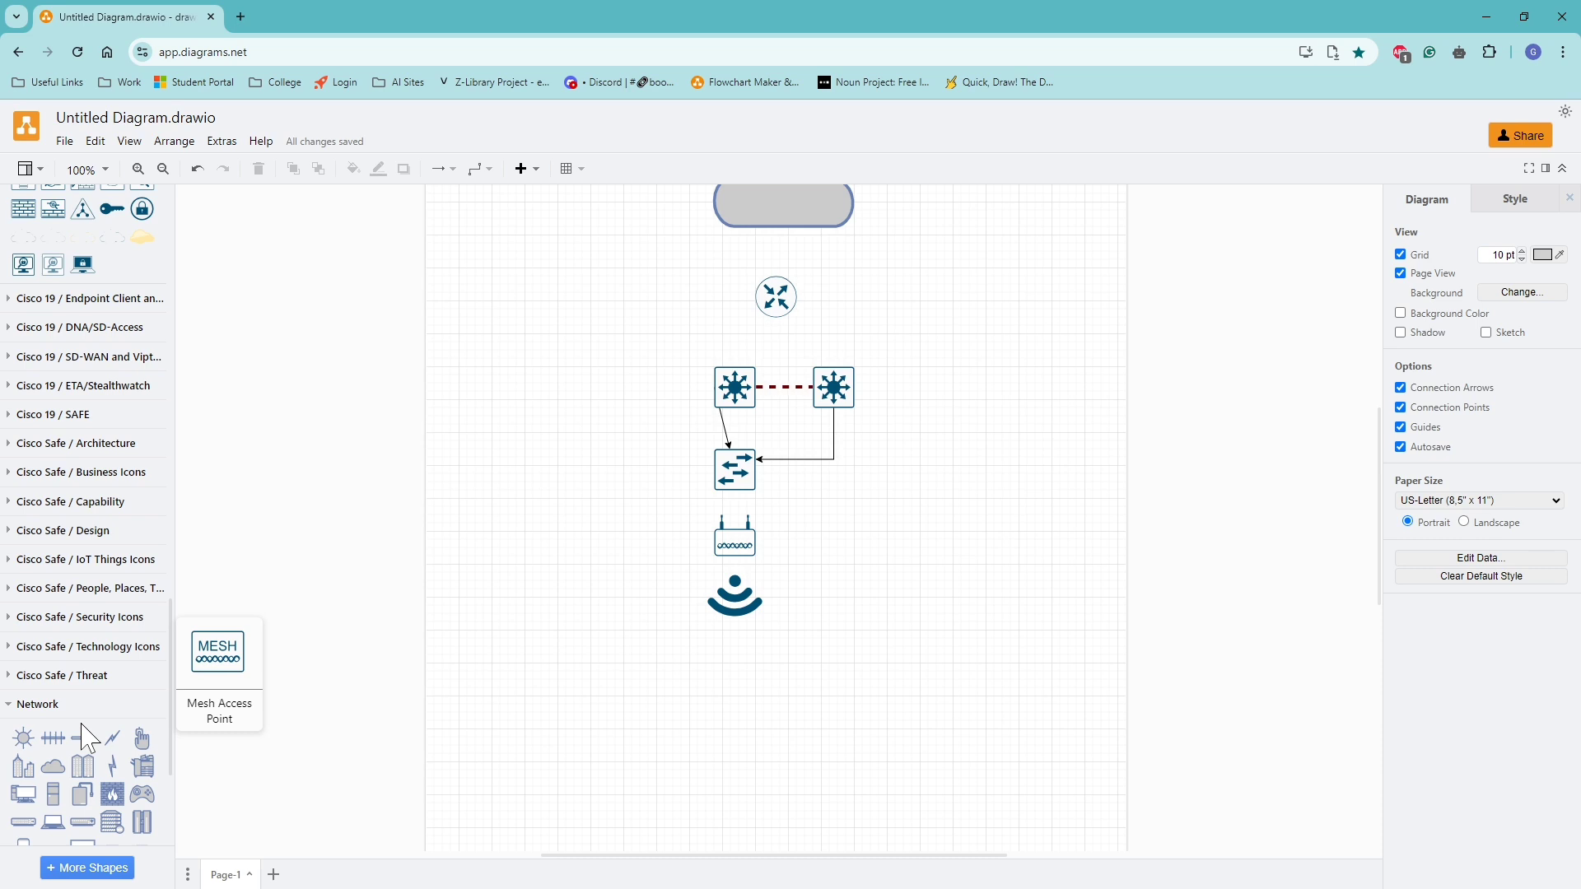
{"action": "scroll", "coordinate": [85, 739], "scroll_direction": "up", "scroll_amount": 1}
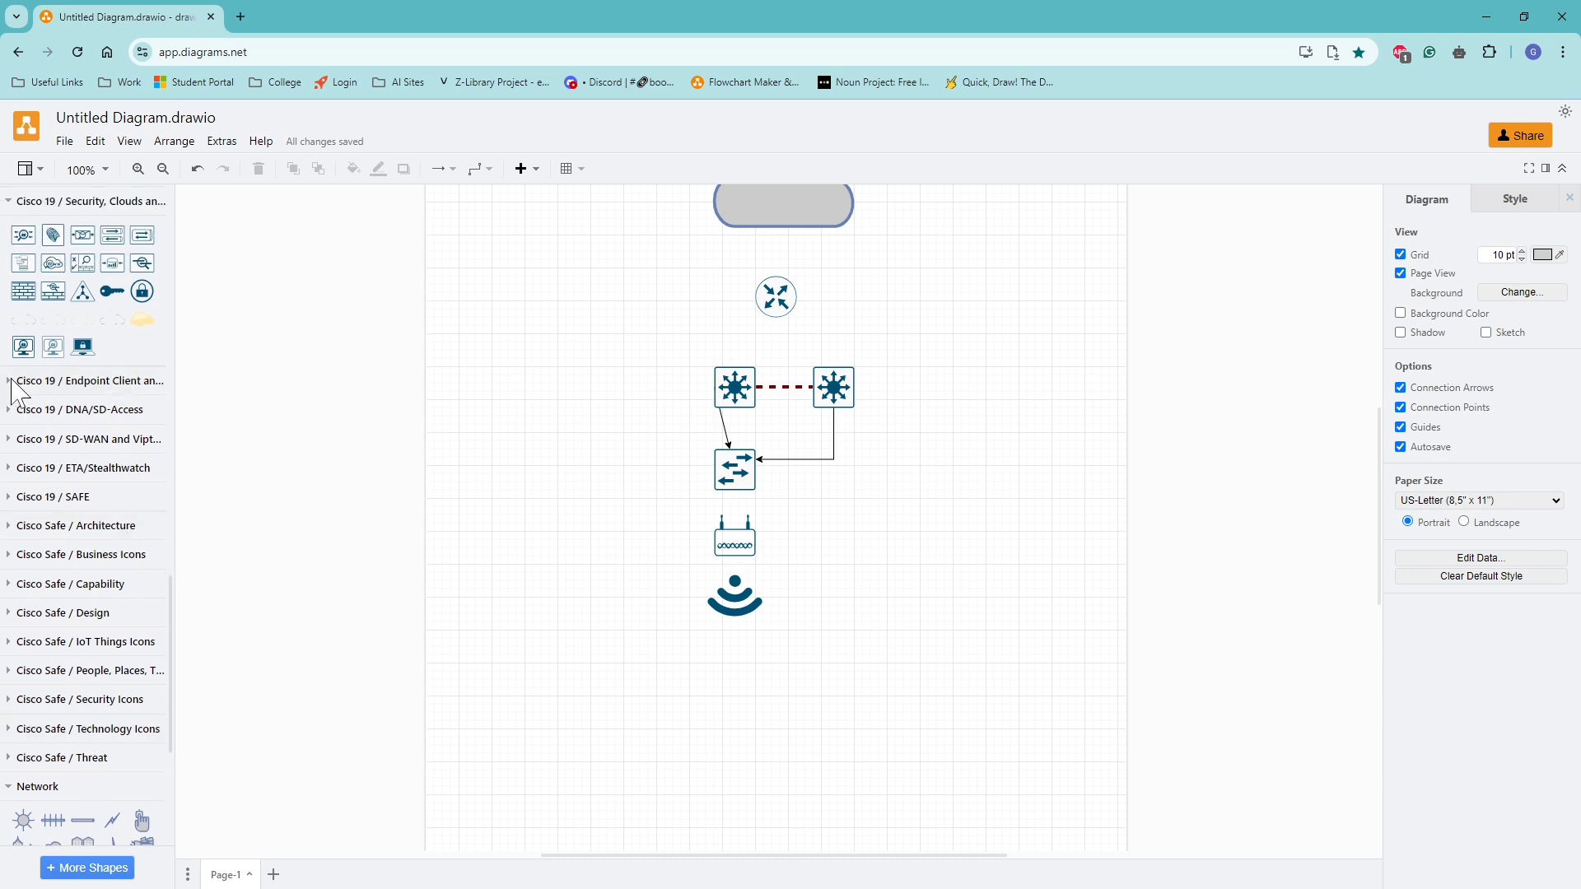
{"action": "left_click", "coordinate": [10, 382]}
{"action": "mouse_move", "coordinate": [54, 422]}
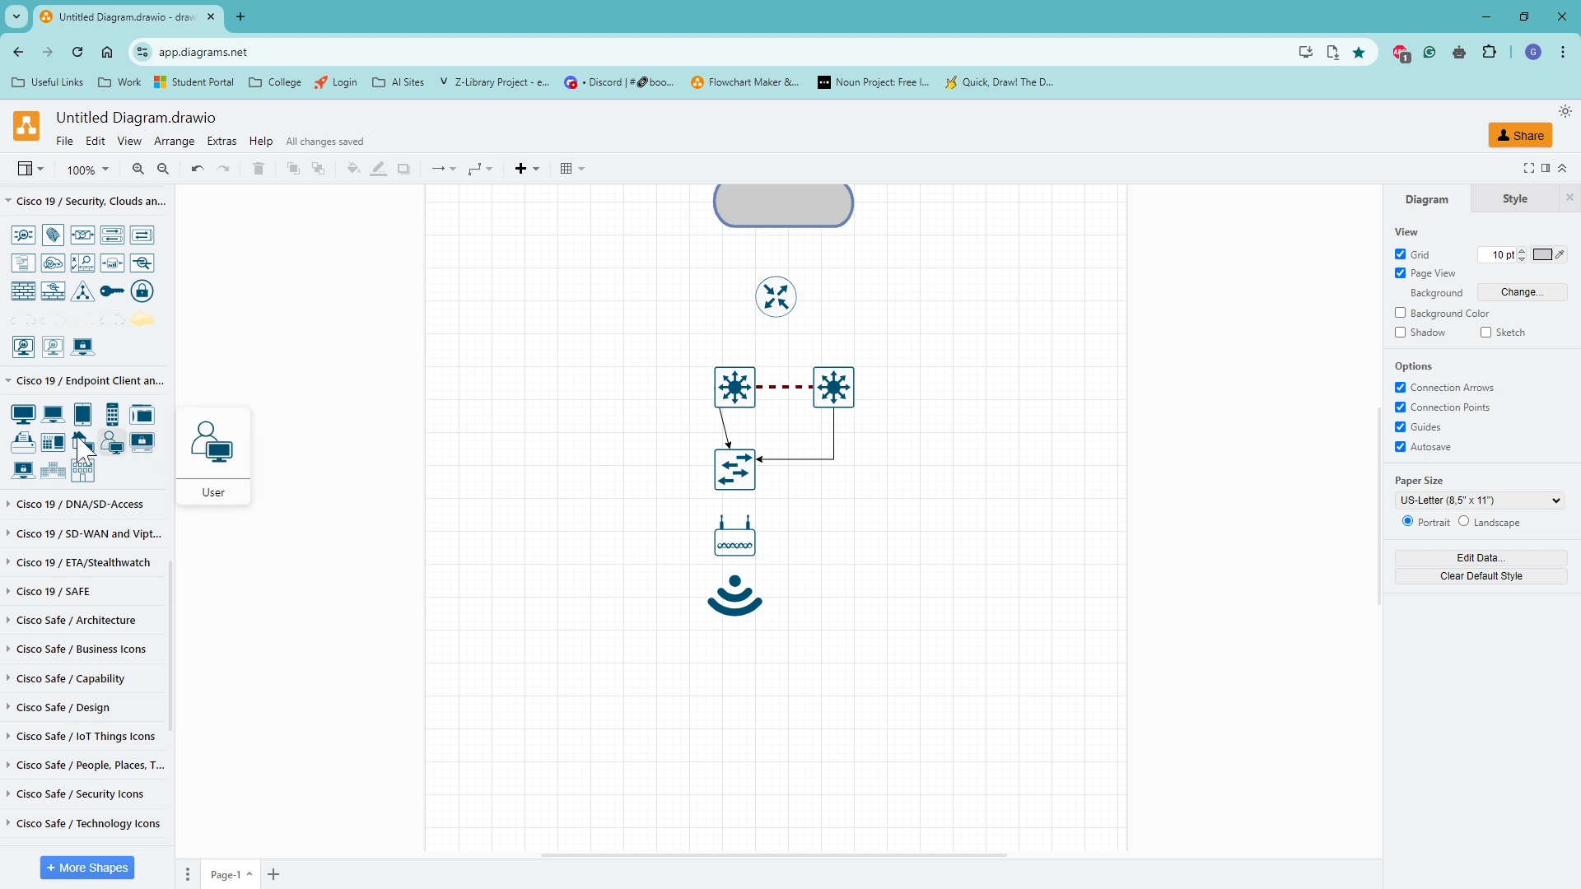
{"action": "left_click_drag", "start_coordinate": [54, 422], "coordinate": [725, 691]}
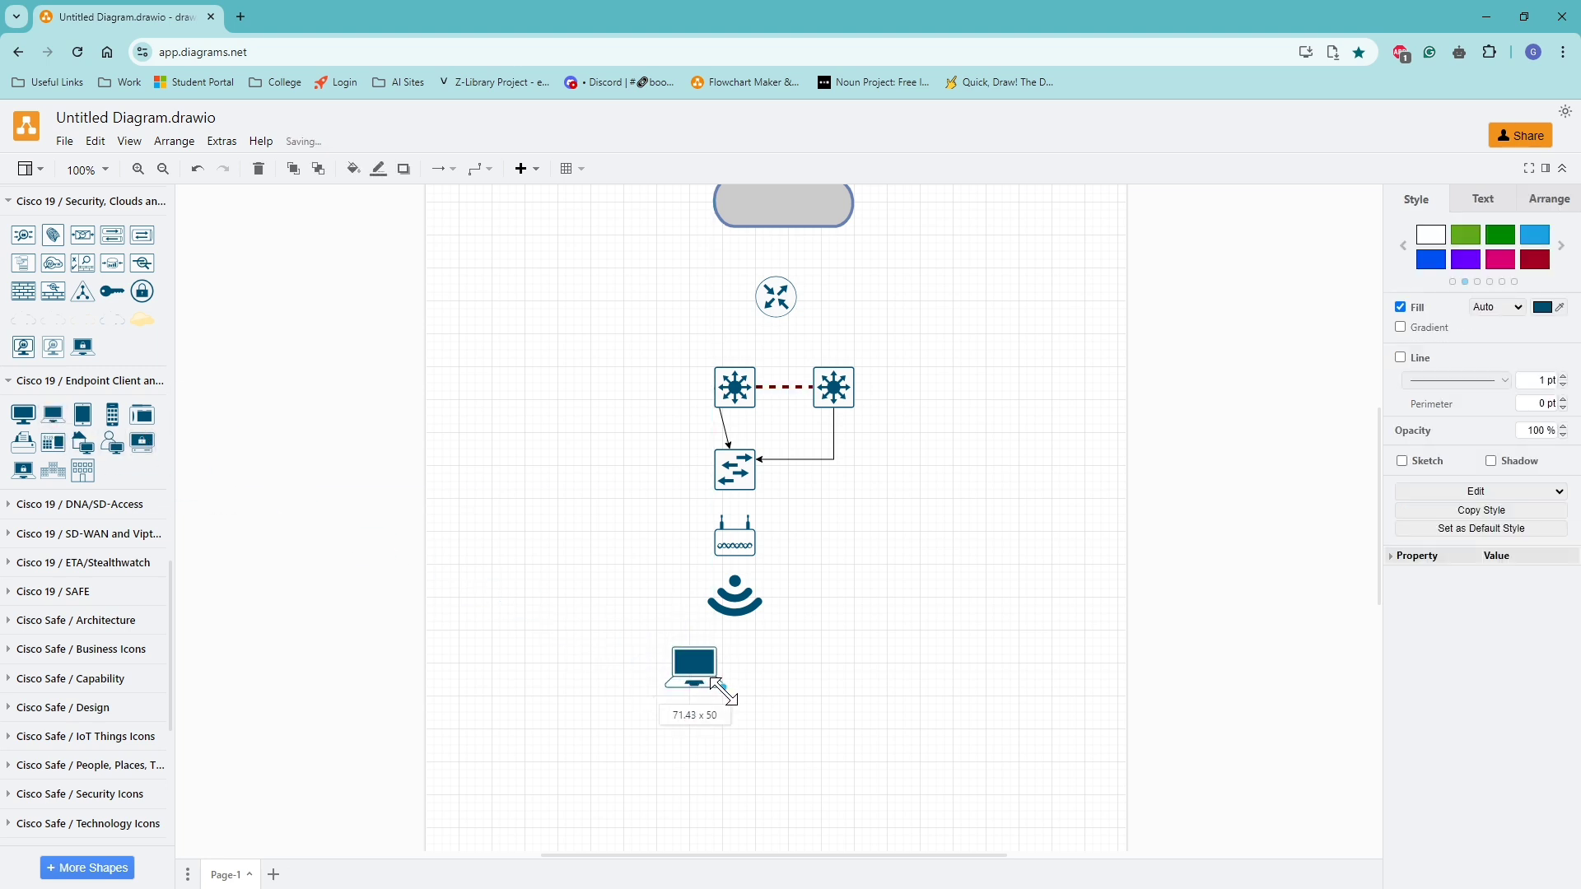
{"action": "left_click", "coordinate": [800, 650]}
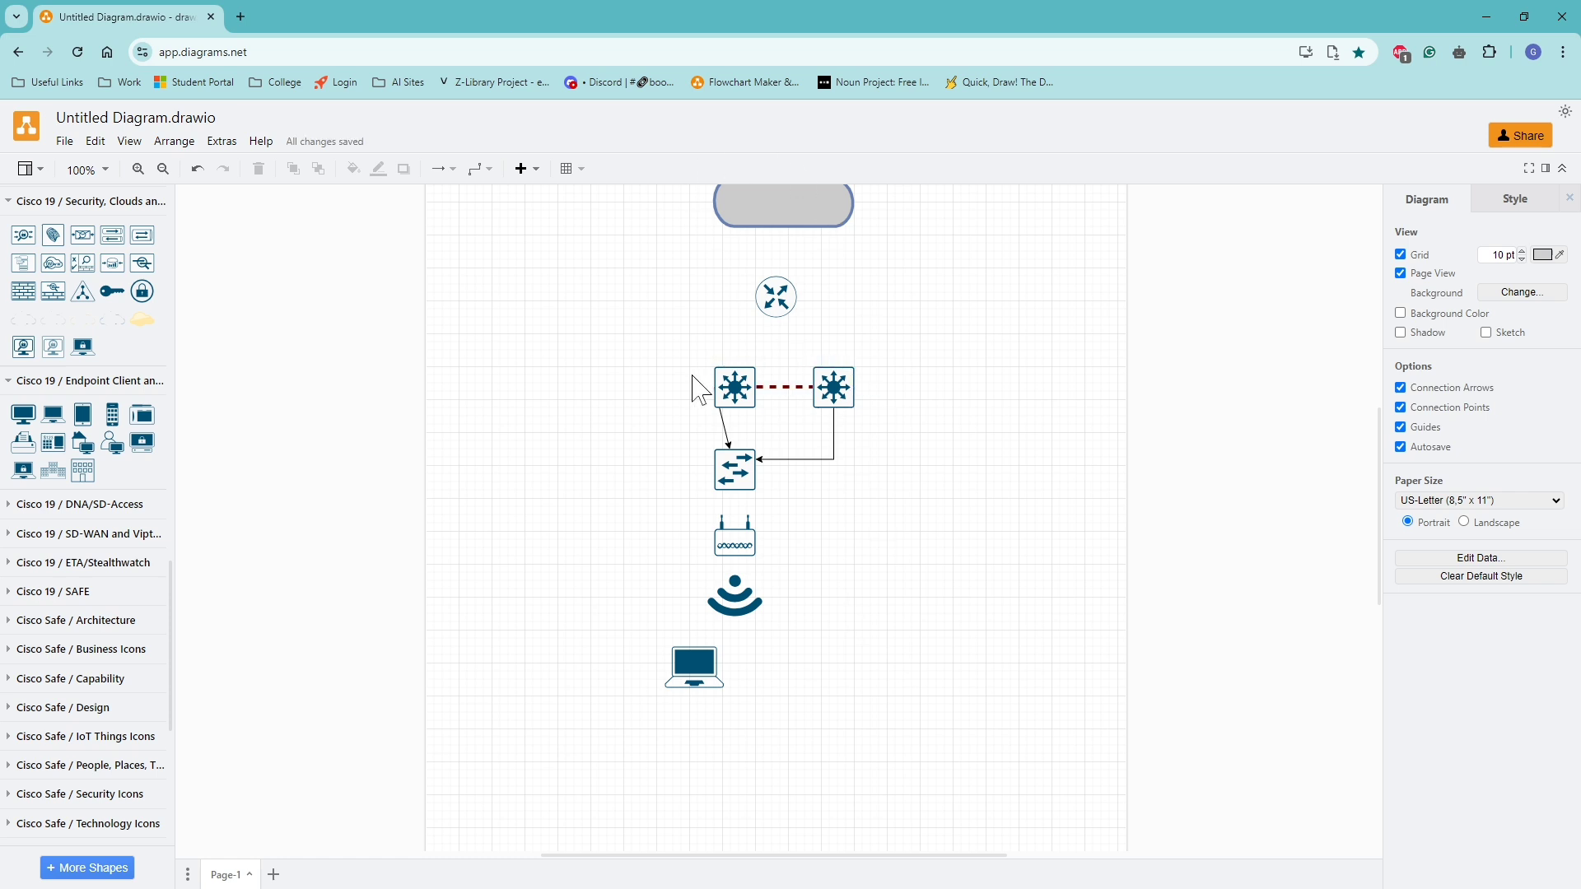
{"action": "scroll", "coordinate": [940, 567], "scroll_direction": "up", "scroll_amount": 2}
{"action": "scroll", "coordinate": [937, 568], "scroll_direction": "down", "scroll_amount": 1}
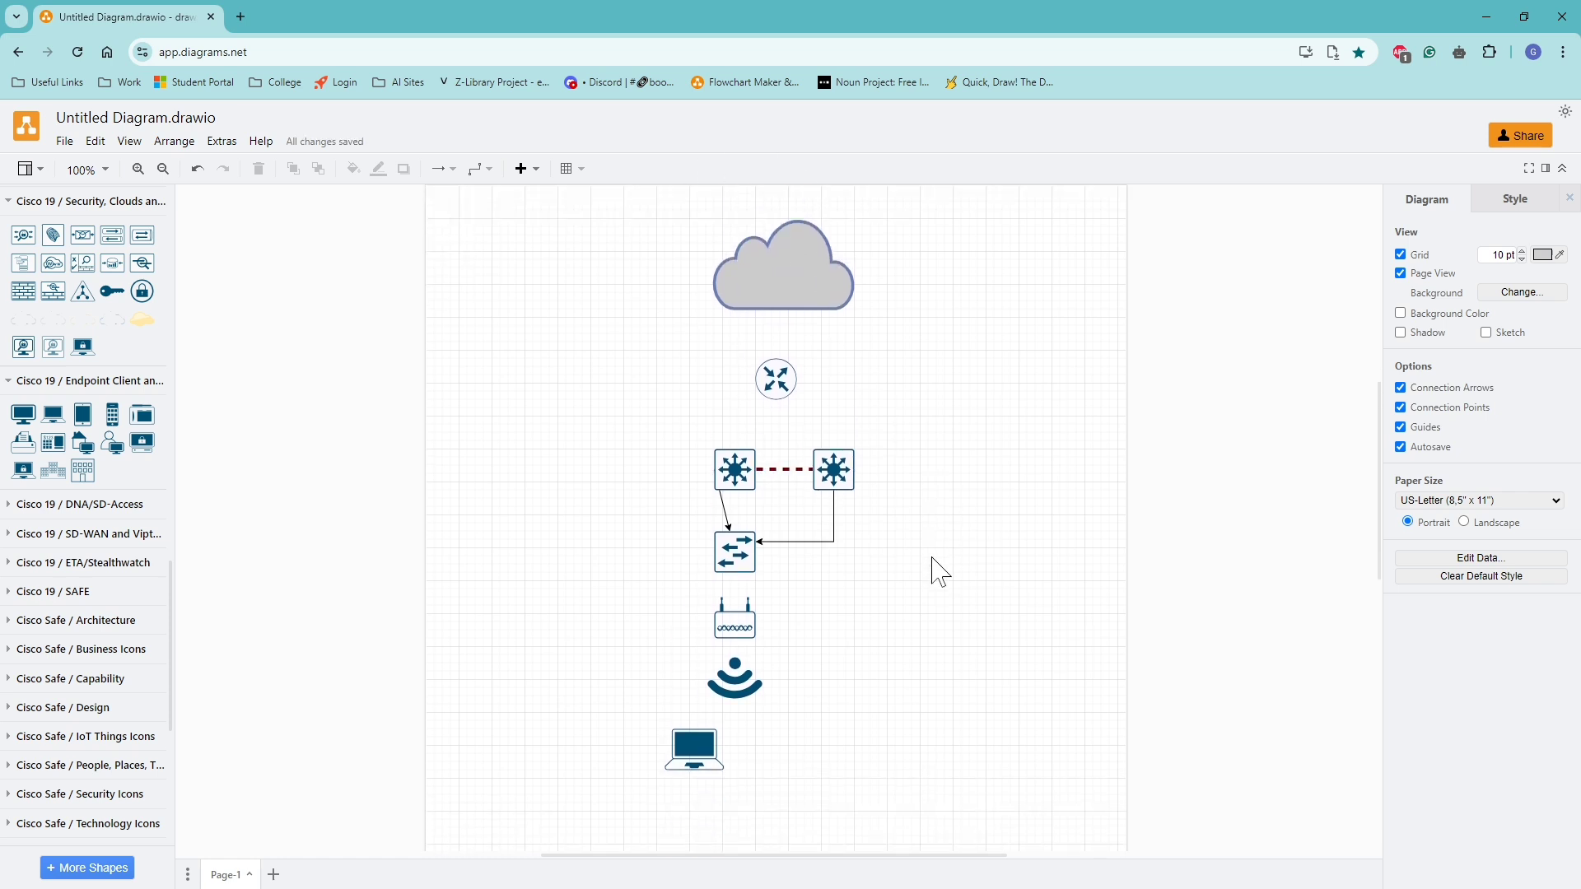